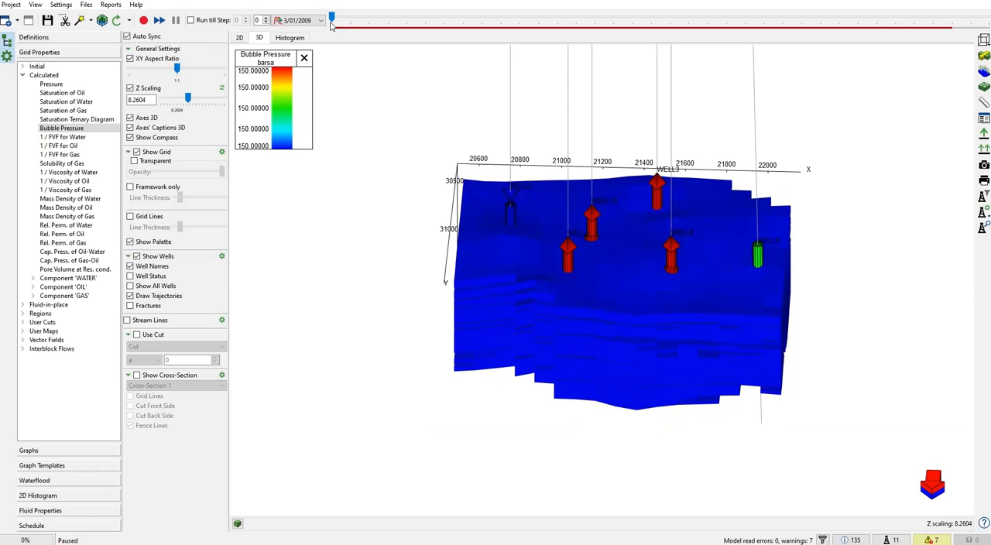
- Step the 3D Bubble Pressure map from the first time step through to 1/01/2015 and back to 3/01/2009
left_click_drag(331, 18, 981, 68)
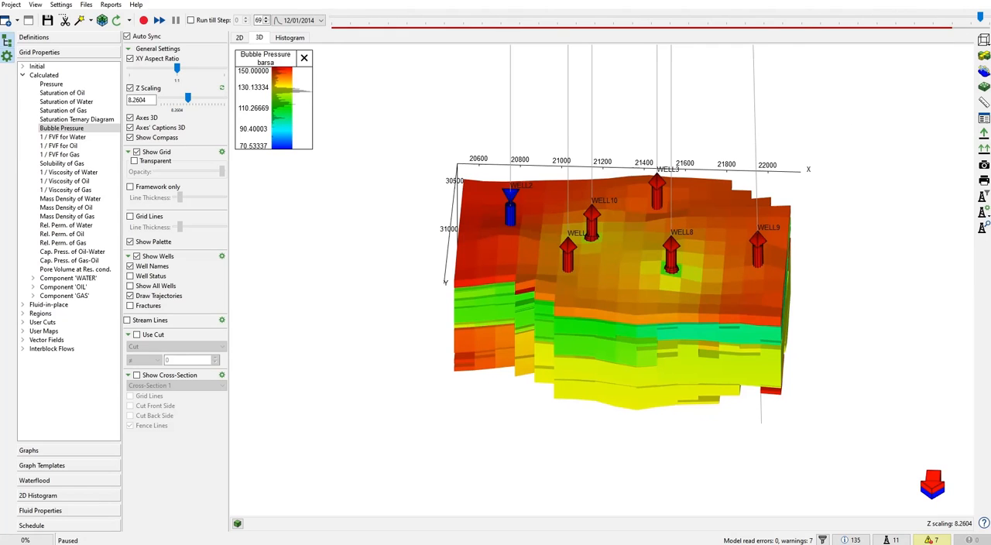
left_click_drag(980, 17, 989, 82)
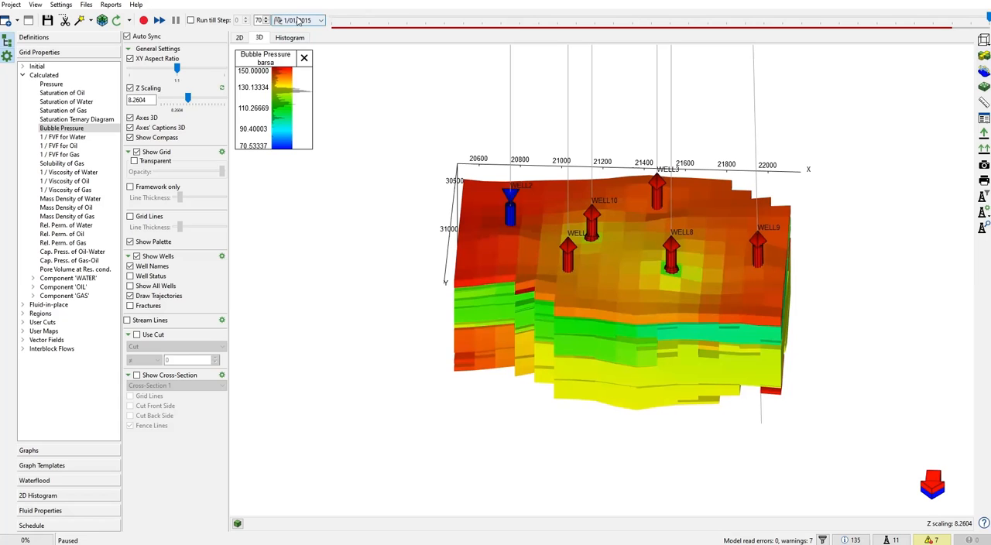
left_click_drag(988, 17, 290, 65)
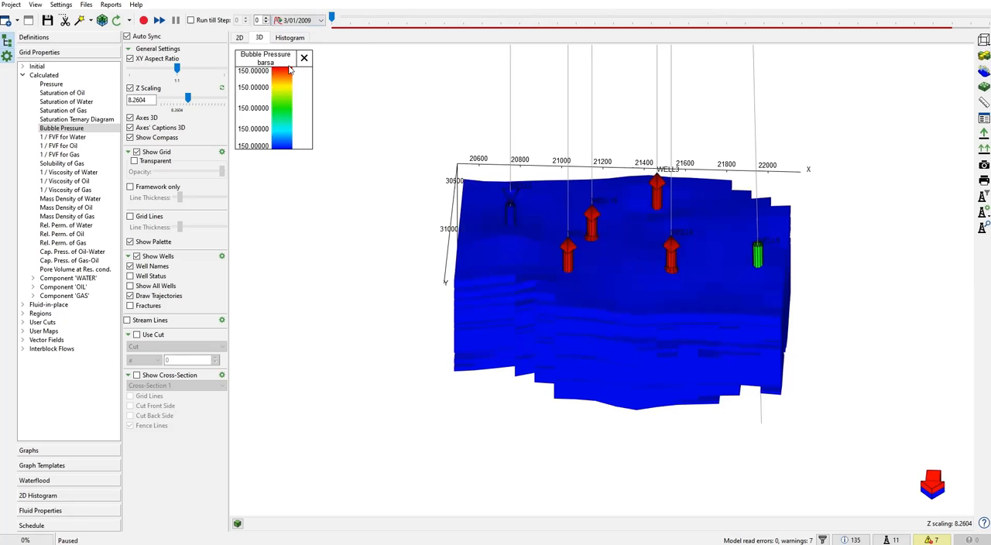
- Display the historical oil rate graph, Oil Rate (H), for WELL2
left_click(29, 449)
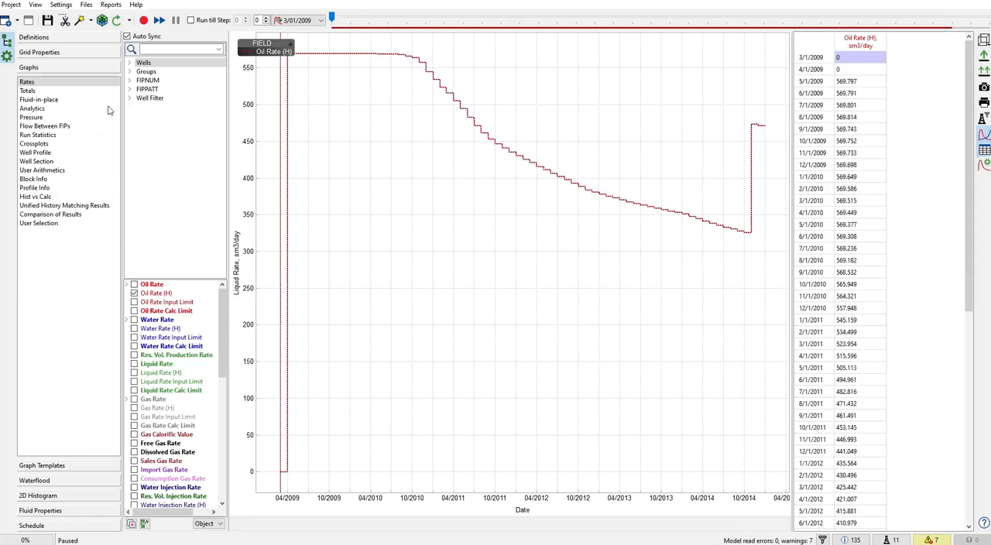
left_click(130, 62)
left_click(175, 72)
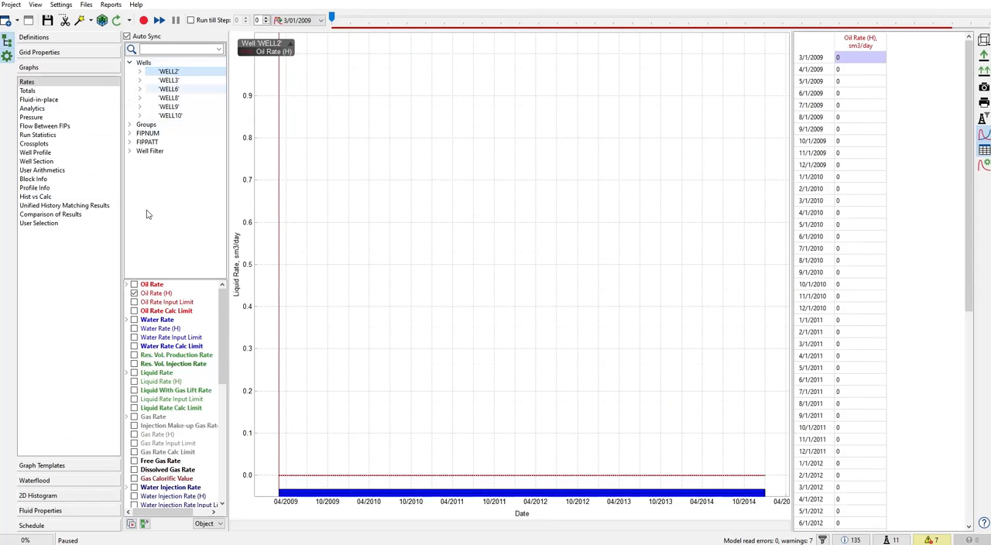
left_click(134, 294)
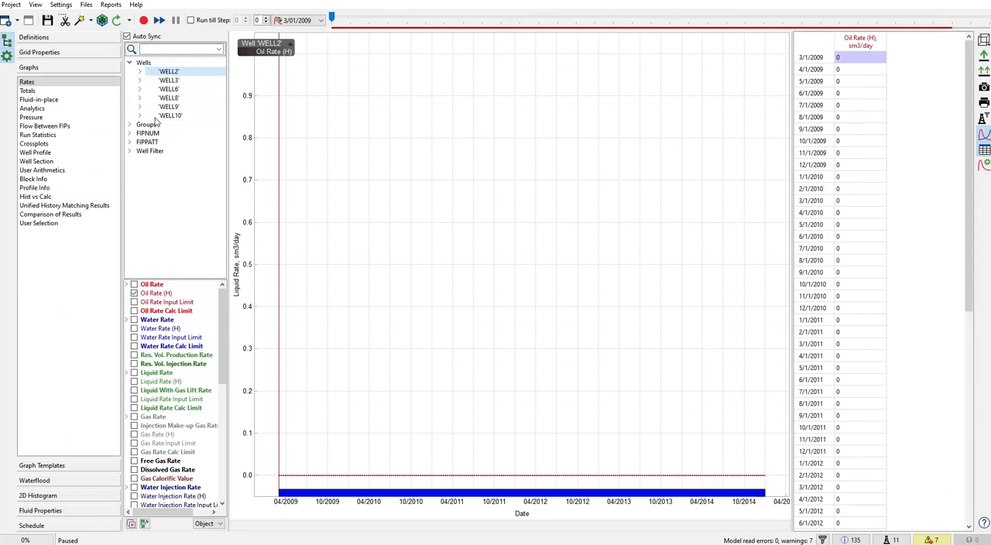
- Return to the 3D Bubble Pressure map and examine WELL2 up close from a side angle
left_click(81, 53)
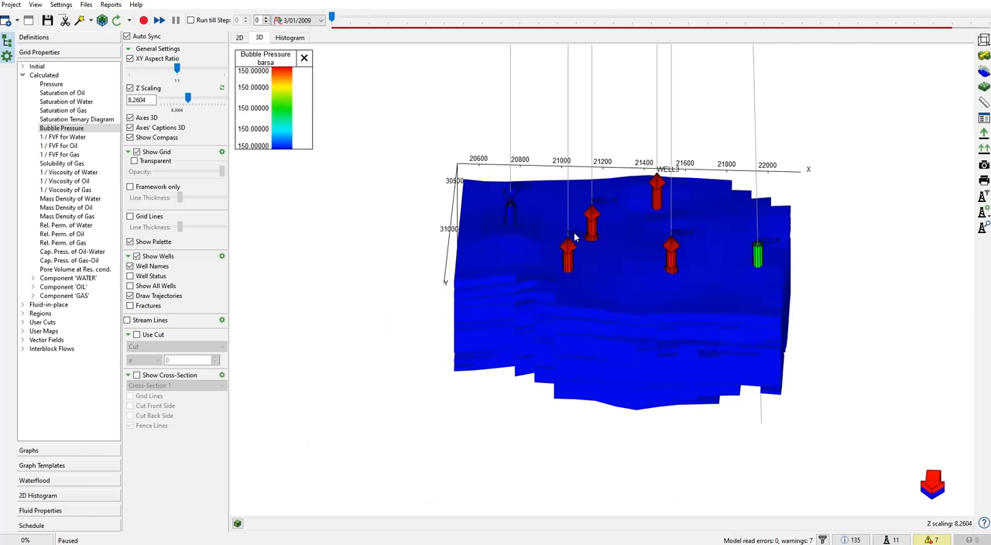
scroll(507, 201, "up", 5)
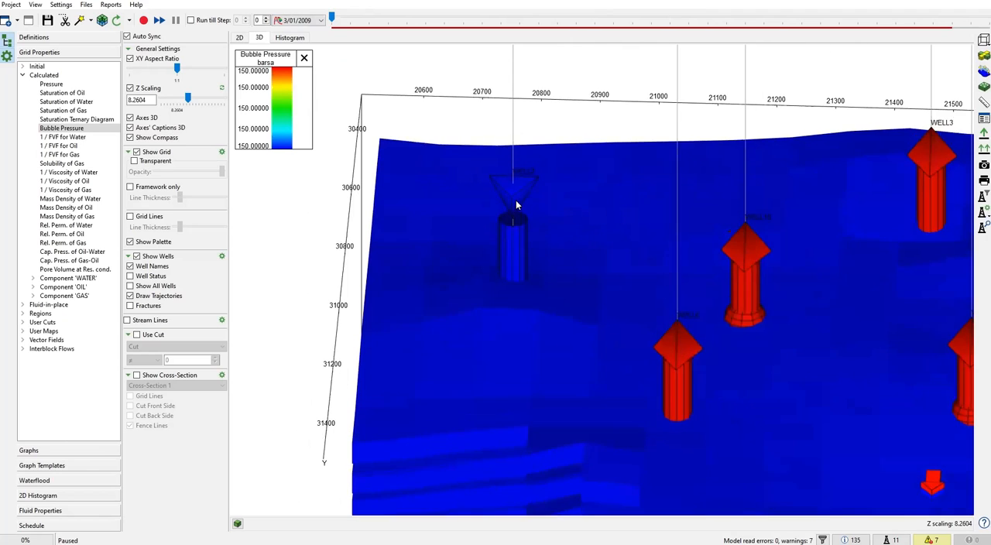
left_click_drag(517, 213, 526, 127)
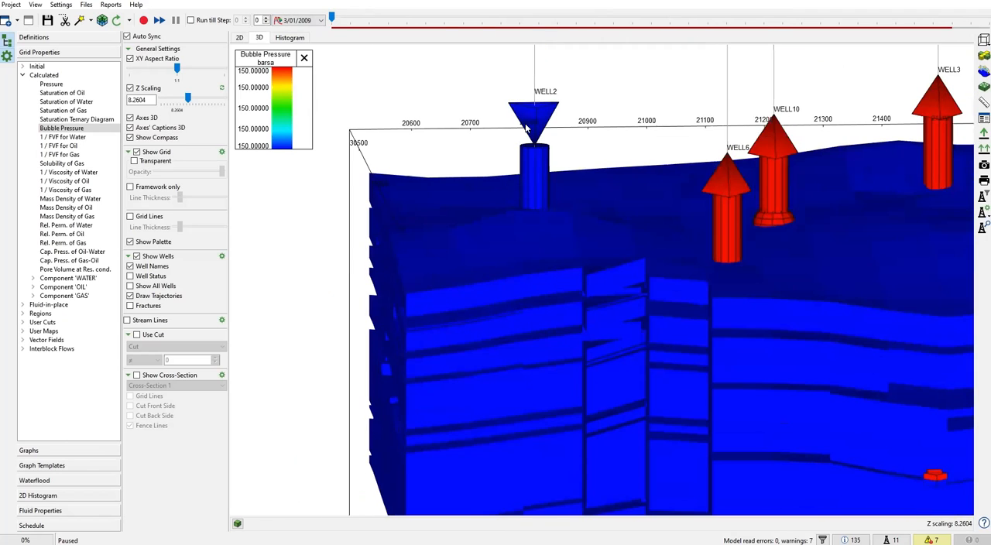
- Display WELL3's Oil Rate (H) graph and review its rate table through 1/1/2015
left_click(63, 447)
left_click(169, 80)
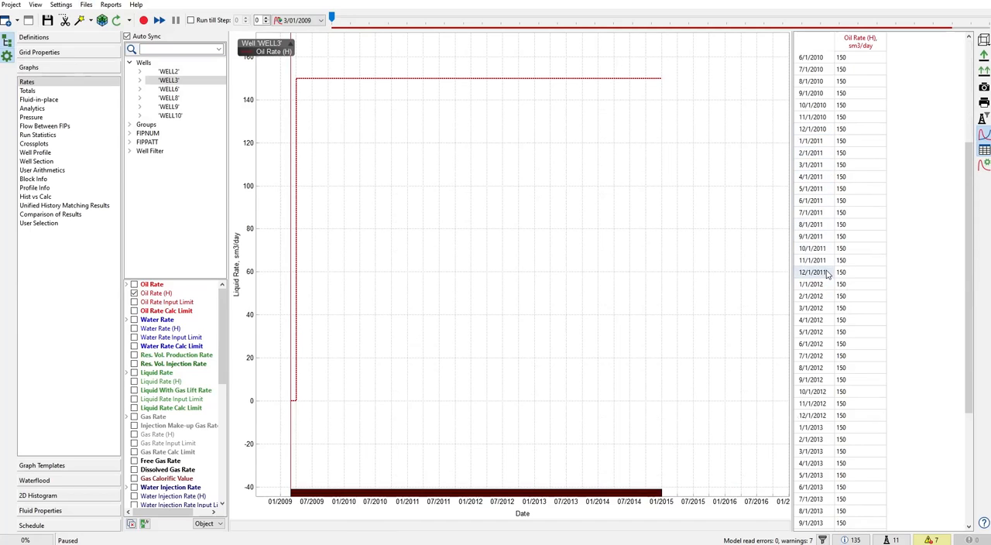
scroll(840, 271, "down", 10)
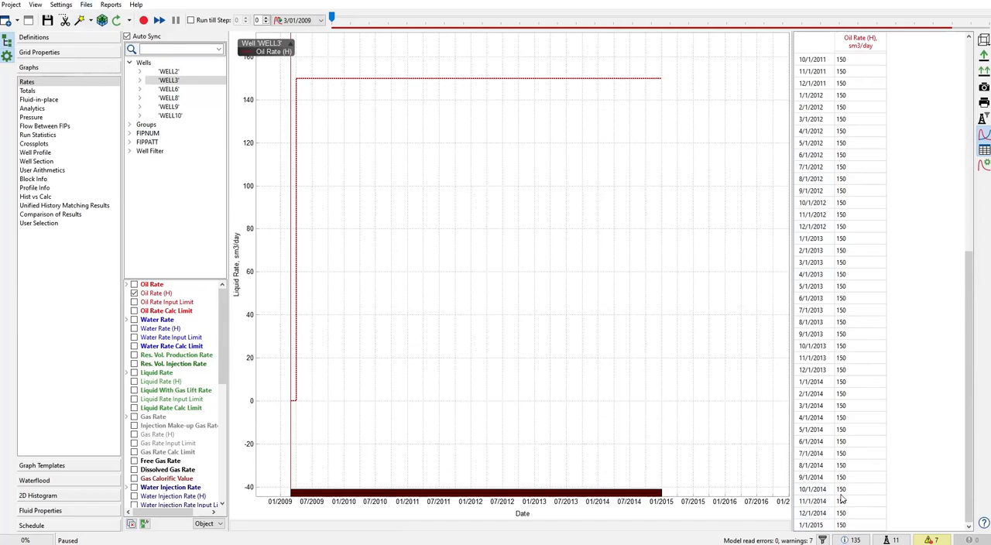
- Open the schedule file USER/MODELUP_schedule_0000_User wells events.inc and move its window clear of the rate table
left_click(88, 6)
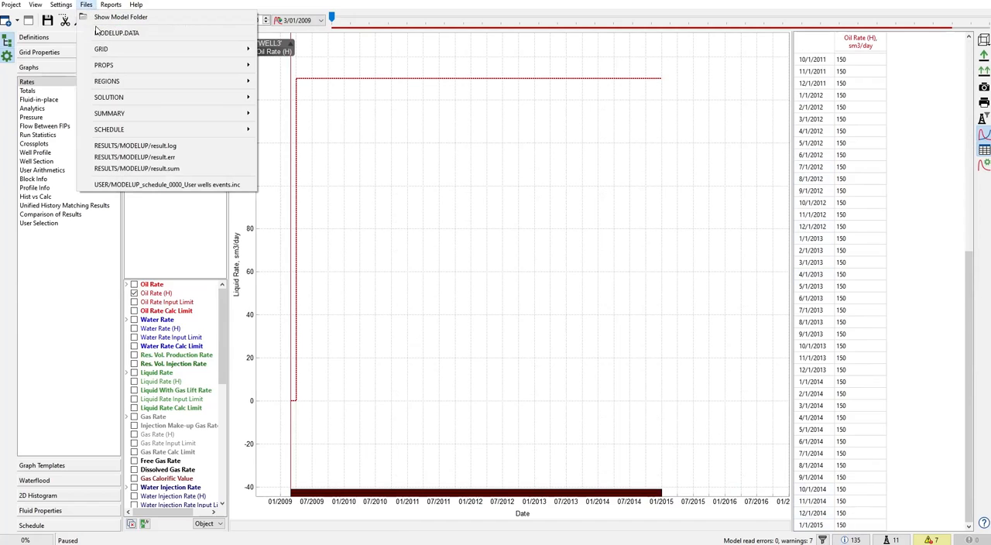
left_click(158, 189)
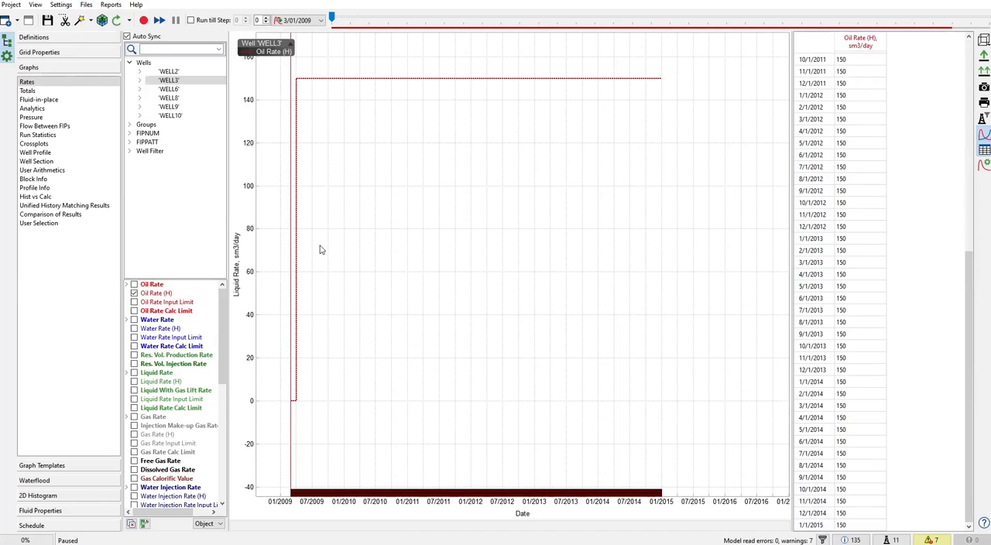
scroll(422, 275, "down", 10)
scroll(452, 261, "down", 8)
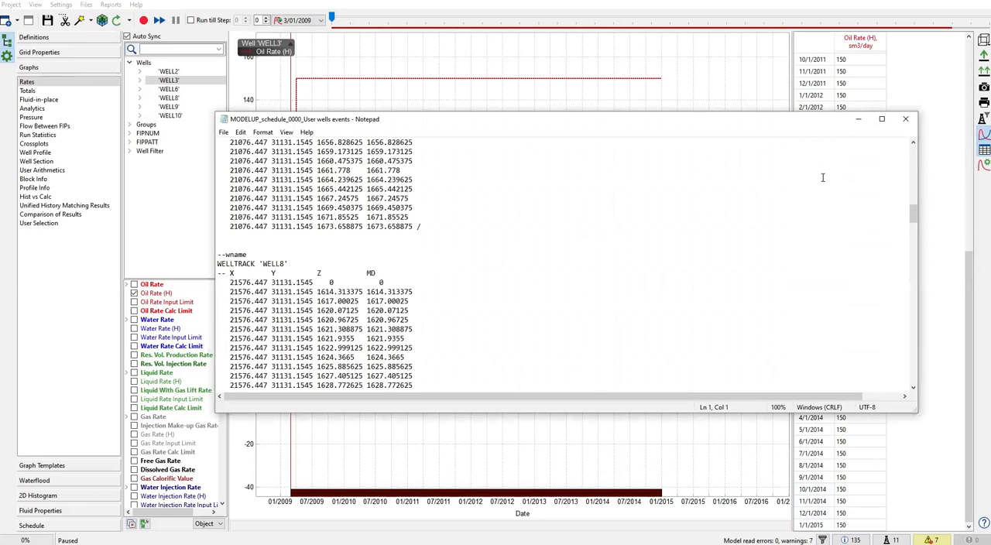
left_click_drag(754, 120, 625, 98)
left_click_drag(494, 133, 501, 136)
left_click(500, 143)
- Search the schedule file for WCONHIS and bring the 01 SEP 2014 block into view
key("ctrl+f")
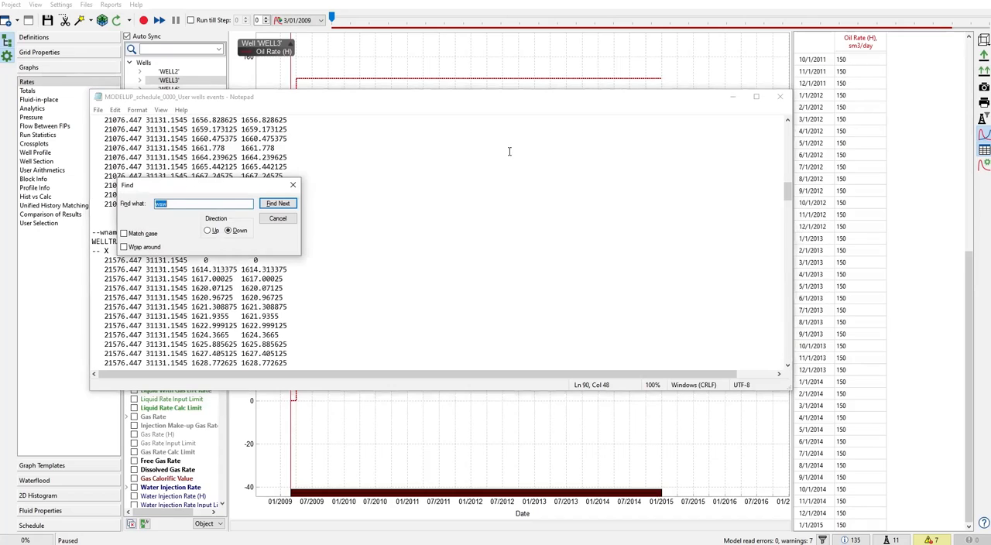
type("WC")
key("Return")
scroll(434, 248, "down", 2)
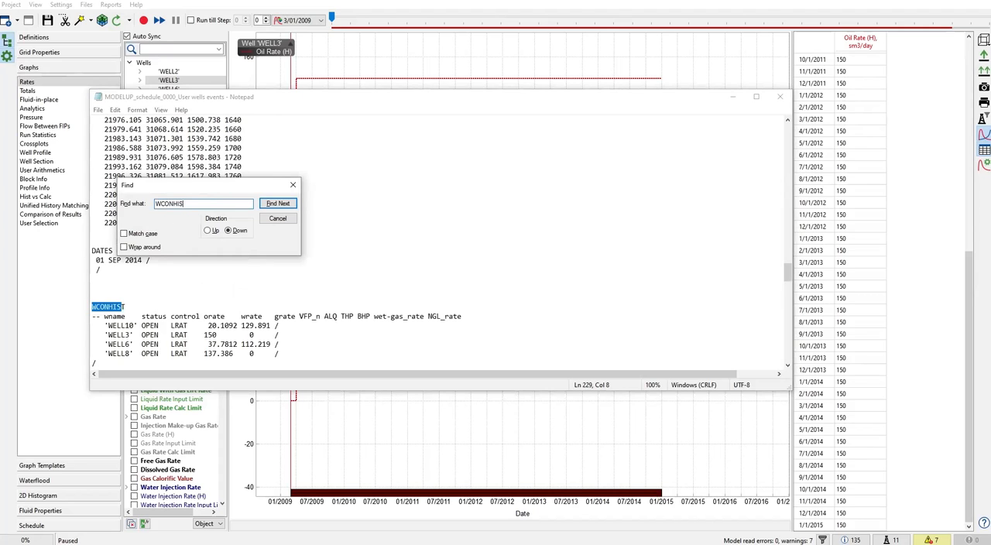
left_click_drag(182, 185, 233, 157)
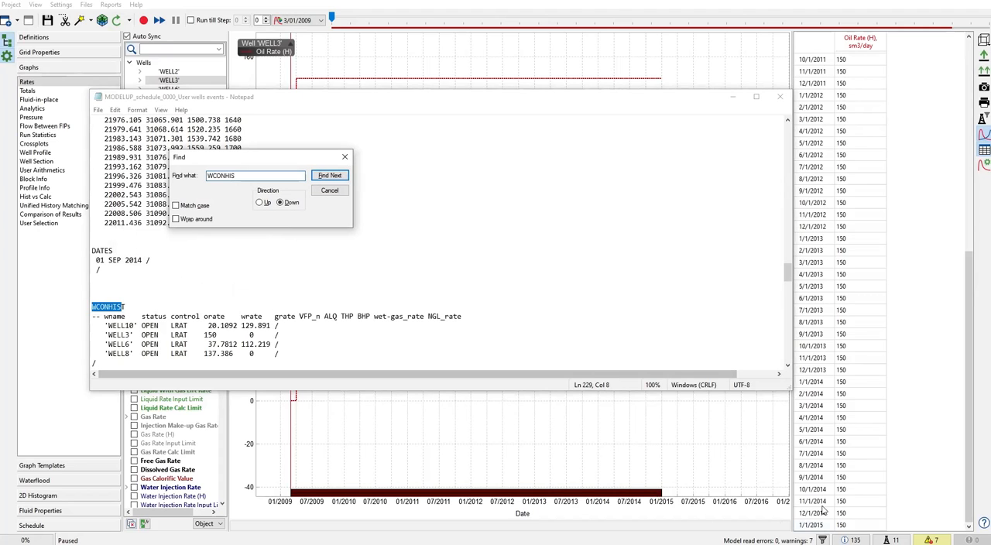
scroll(163, 313, "down", 1)
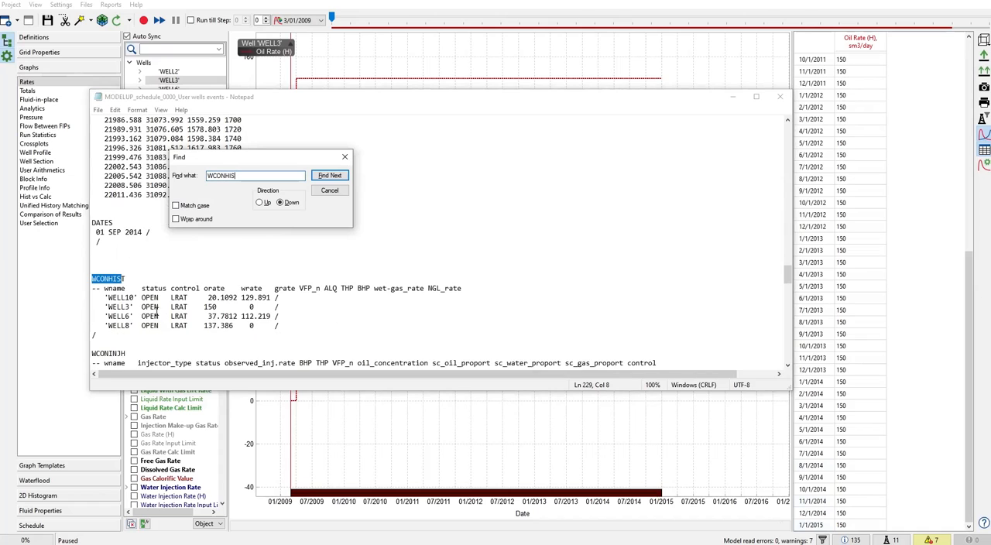
- Examine WELL3's oil and water rates in the 01 SEP 2014 WCONHIST block, and close the schedule file
left_click_drag(99, 307, 213, 306)
left_click(220, 307)
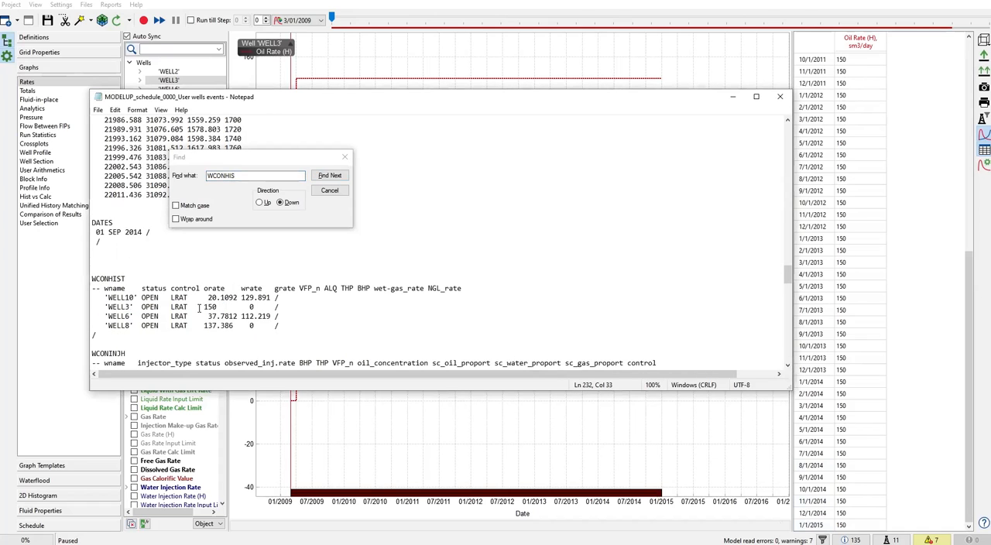
left_click(278, 307, "shift")
scroll(284, 322, "up", 2)
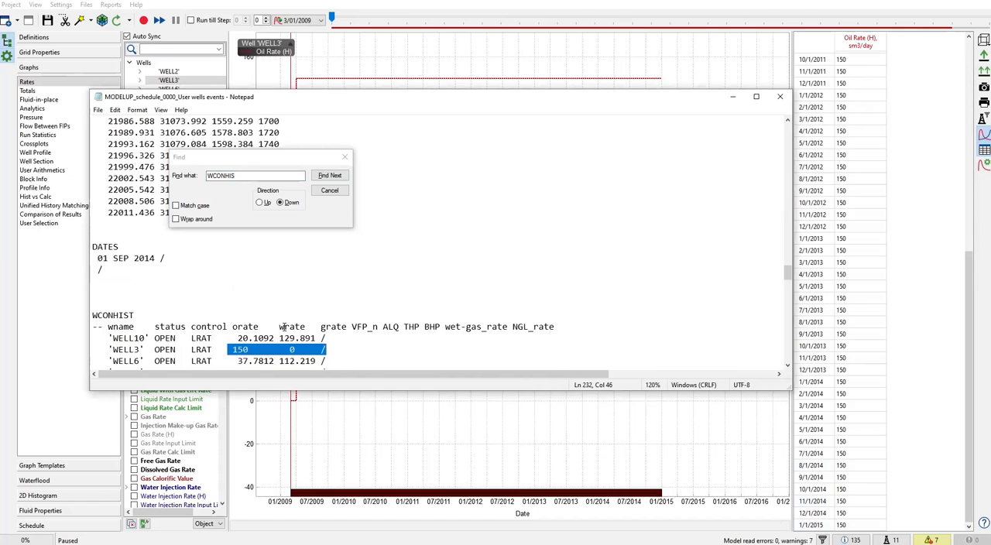
scroll(283, 327, "down", 3)
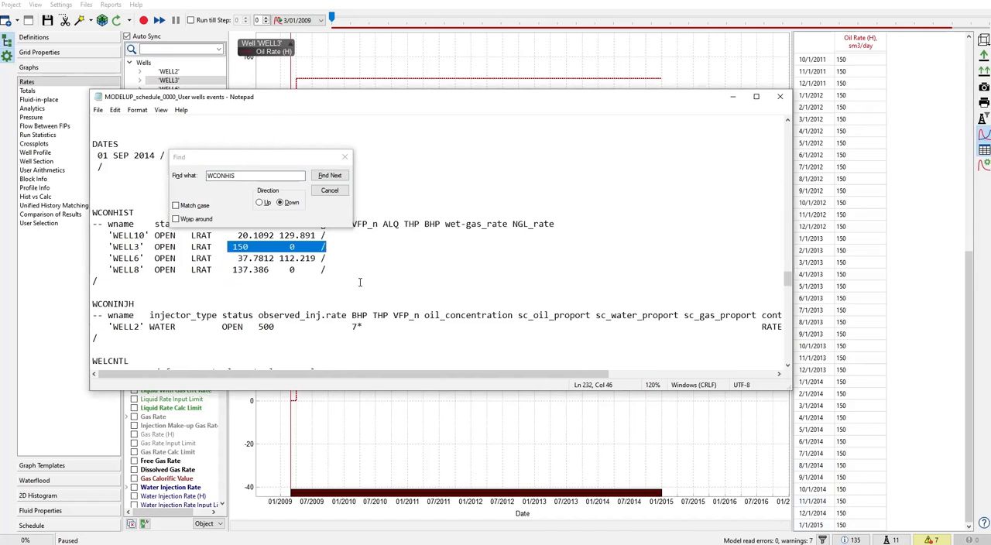
left_click(345, 157)
left_click(780, 96)
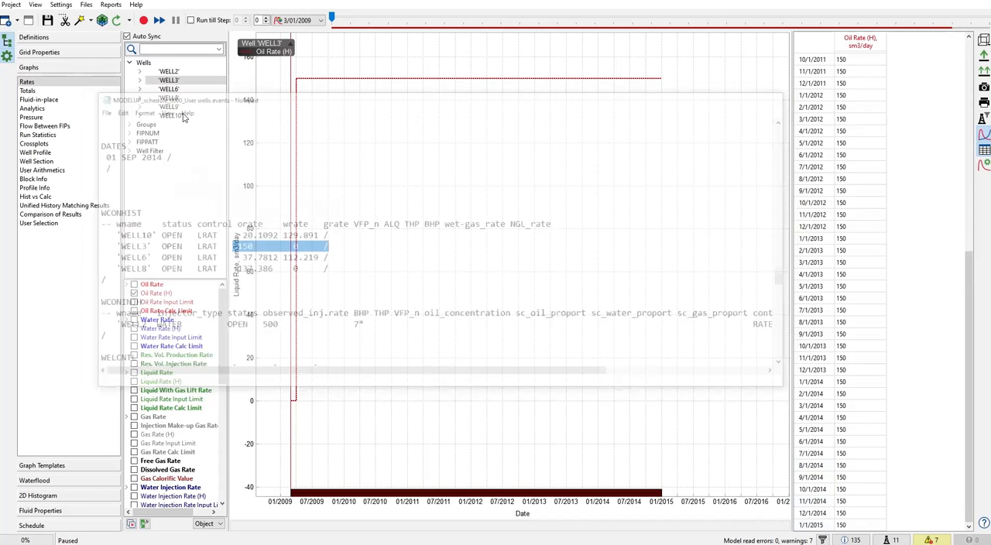
- Display WELL6's Oil Rate (H) graph and reopen the user wells events schedule file
left_click(182, 91)
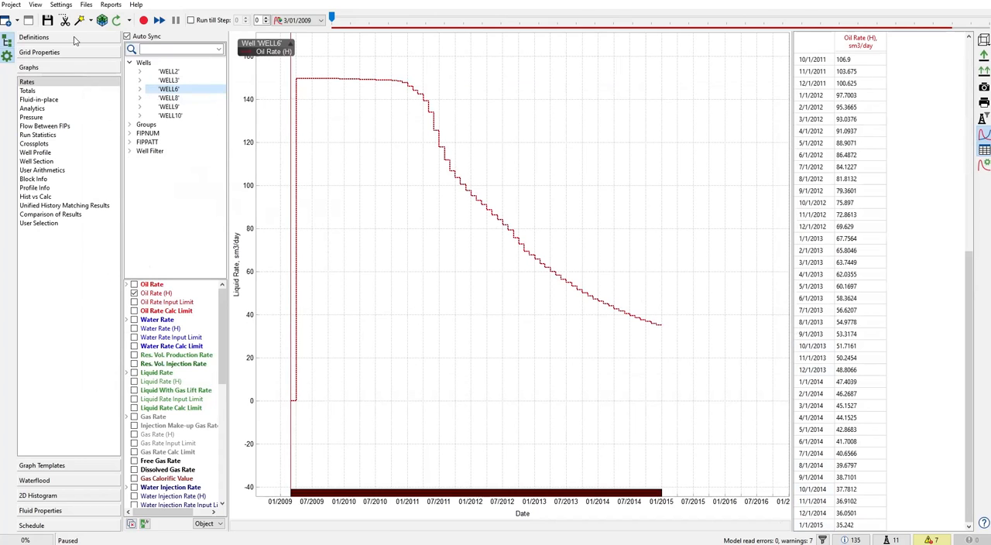
left_click(86, 5)
left_click(124, 184)
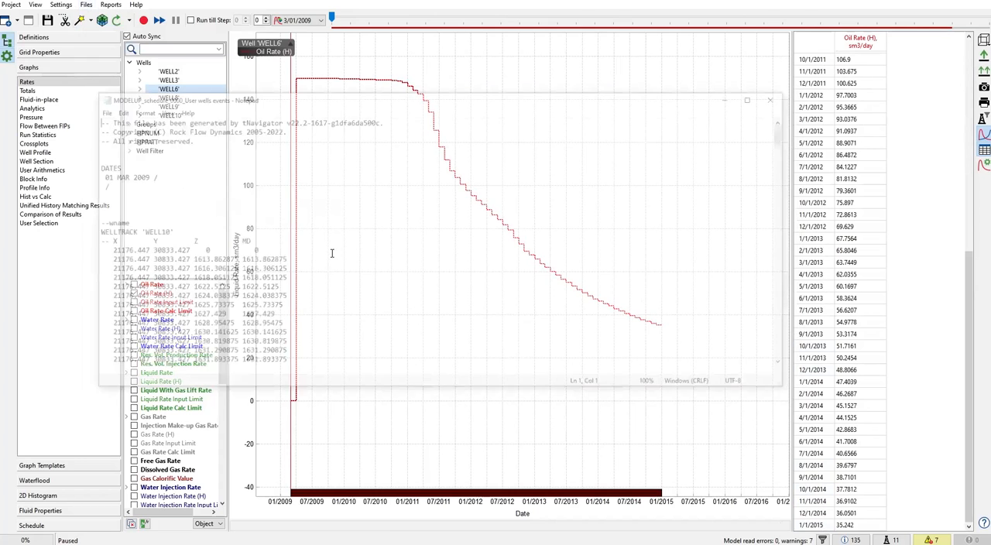
scroll(352, 253, "down", 3)
left_click(374, 232)
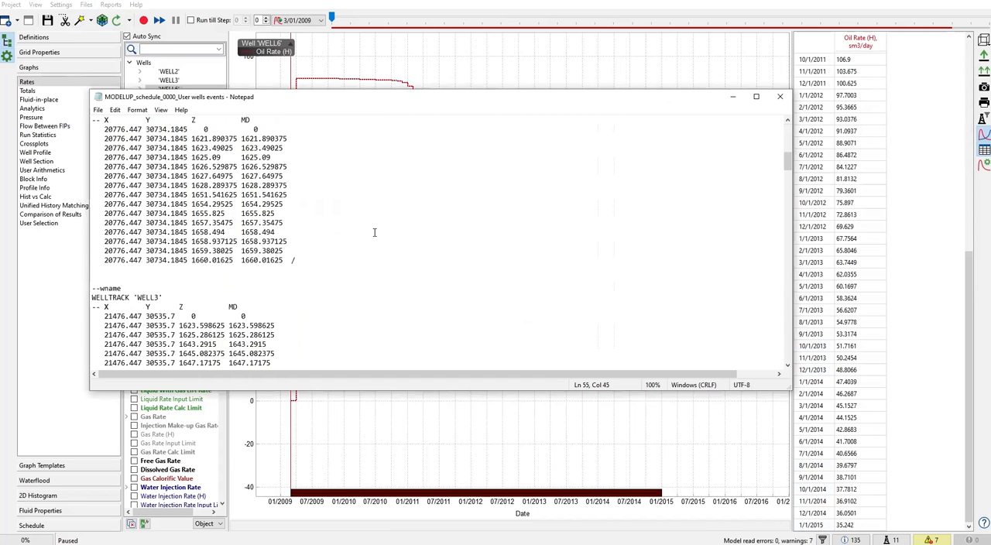
- Search for WCONHIS, locate the WELL3 and WELL6 rows under 01 OCT 2014, and move the windows so the block stays readable
key("ctrl+f")
left_click(277, 203)
scroll(250, 309, "down", 6)
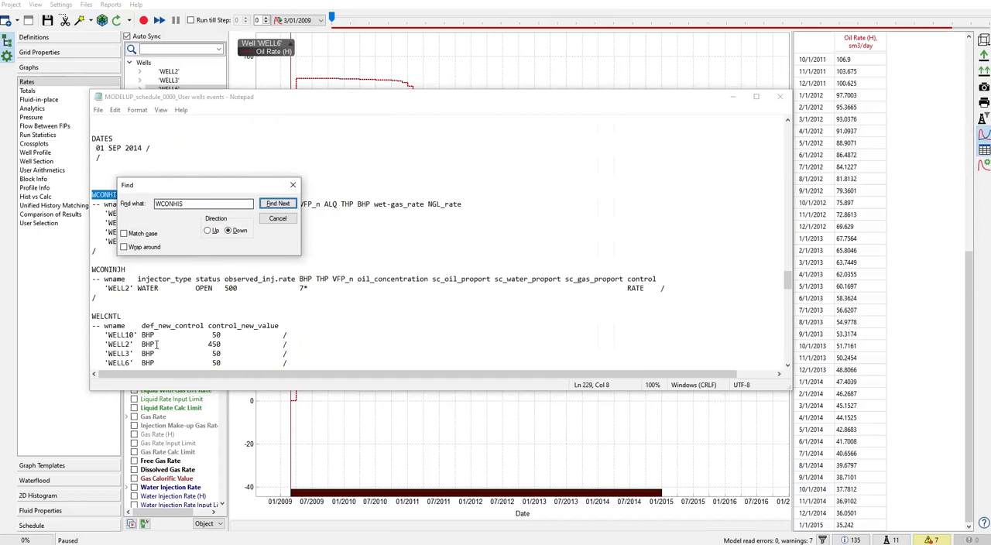
scroll(157, 343, "down", 10)
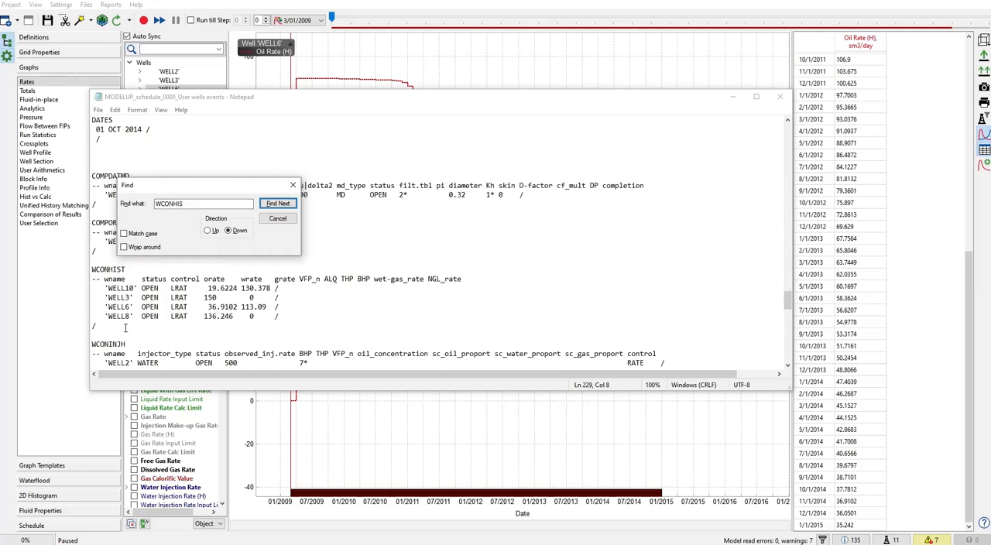
left_click_drag(99, 297, 161, 306)
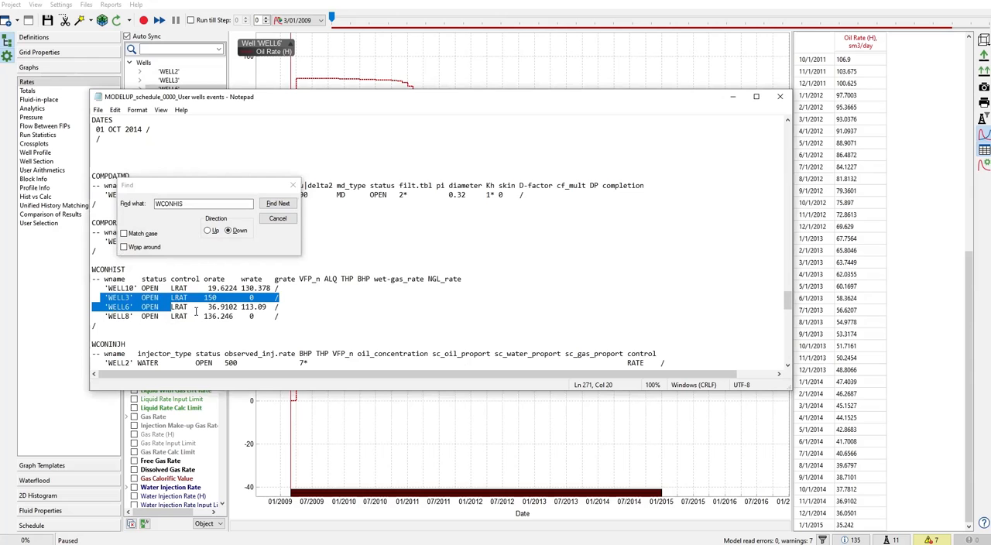
left_click_drag(214, 194, 440, 185)
left_click_drag(271, 98, 424, 90)
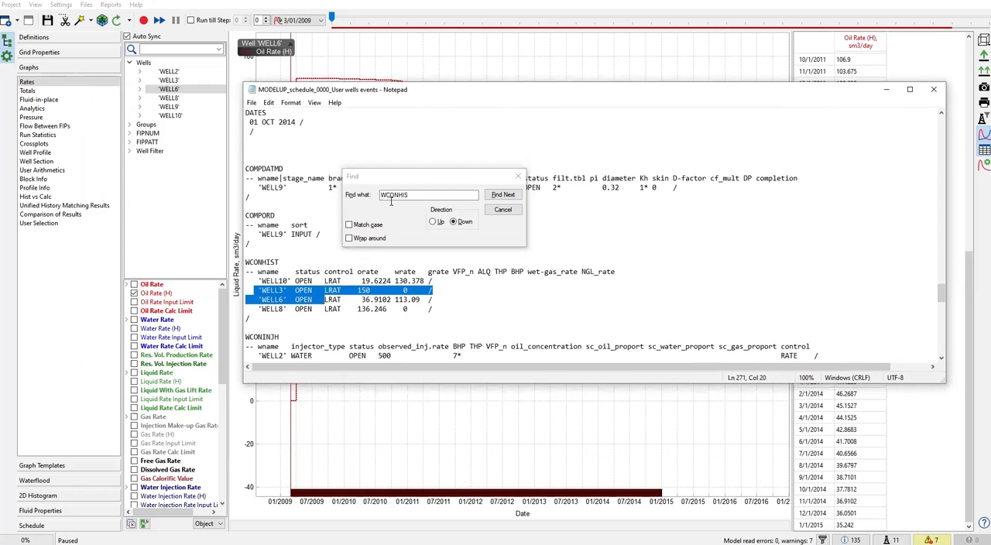
- Check WELL6's oil and water rates against the 01 OCT 2014 date in the WCONHIST block, and close the schedule file
left_click(352, 308)
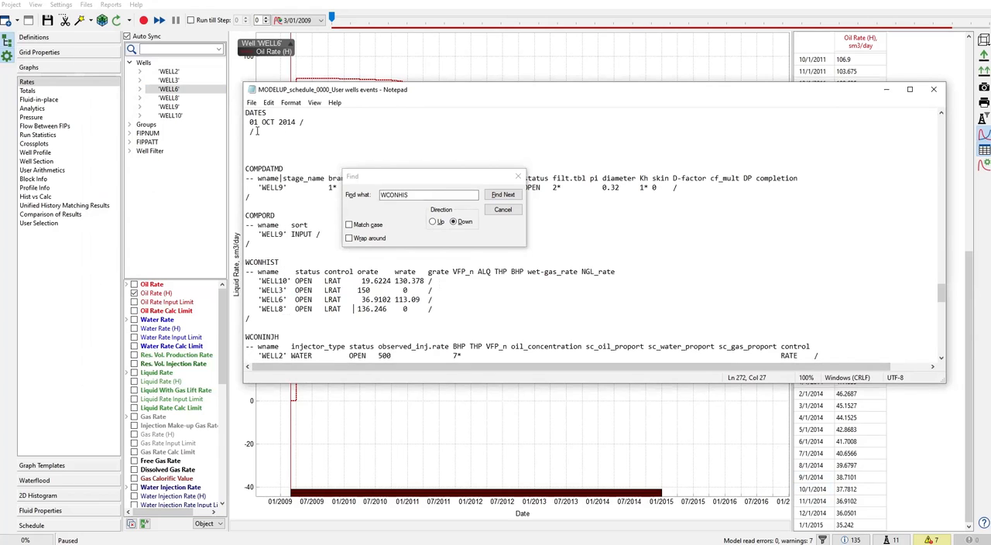
left_click_drag(249, 121, 312, 123)
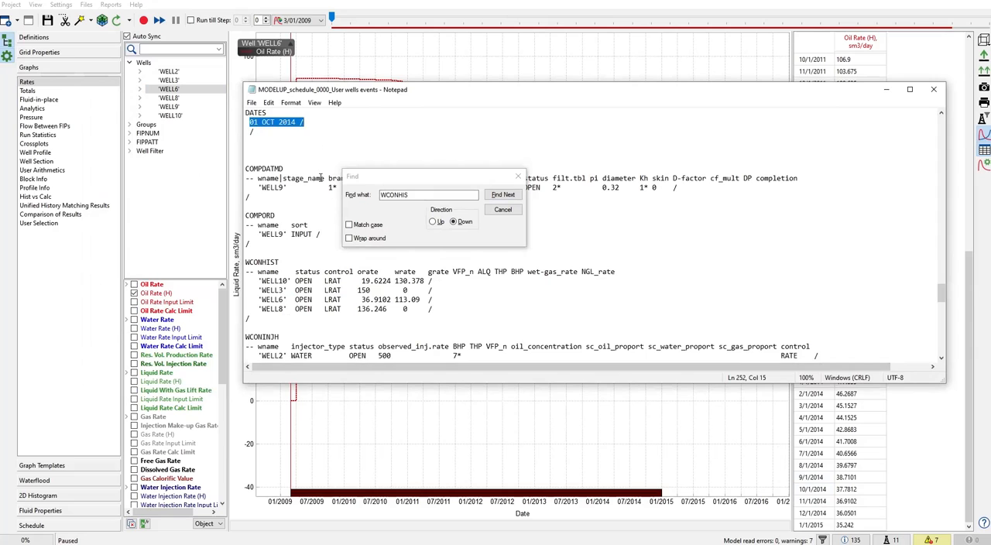
left_click_drag(358, 299, 381, 299)
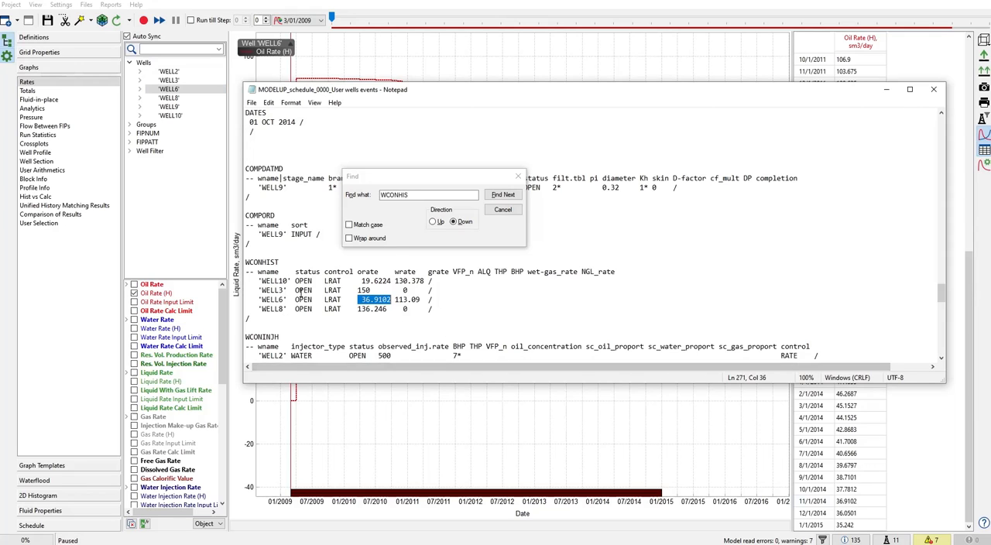
left_click_drag(361, 299, 439, 304)
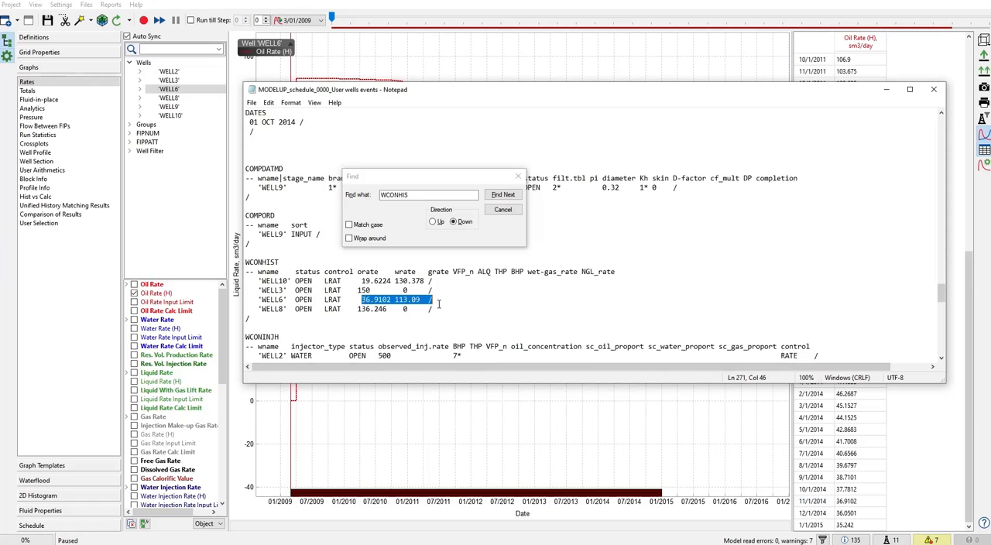
triple_click(251, 122)
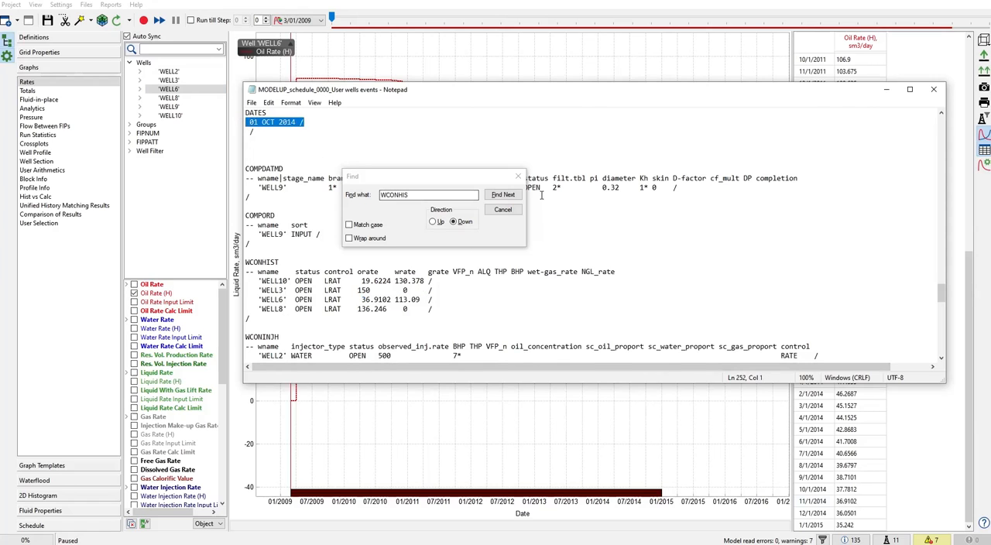
left_click(518, 177)
left_click(933, 89)
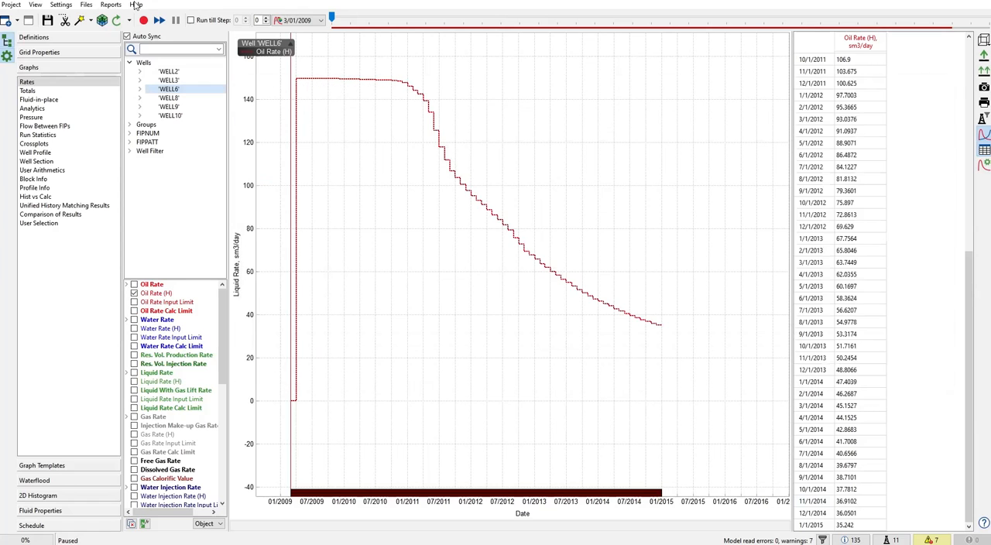
- Add the history 4 month text file as History well data, with historical data applied to the previous step
left_click(14, 6)
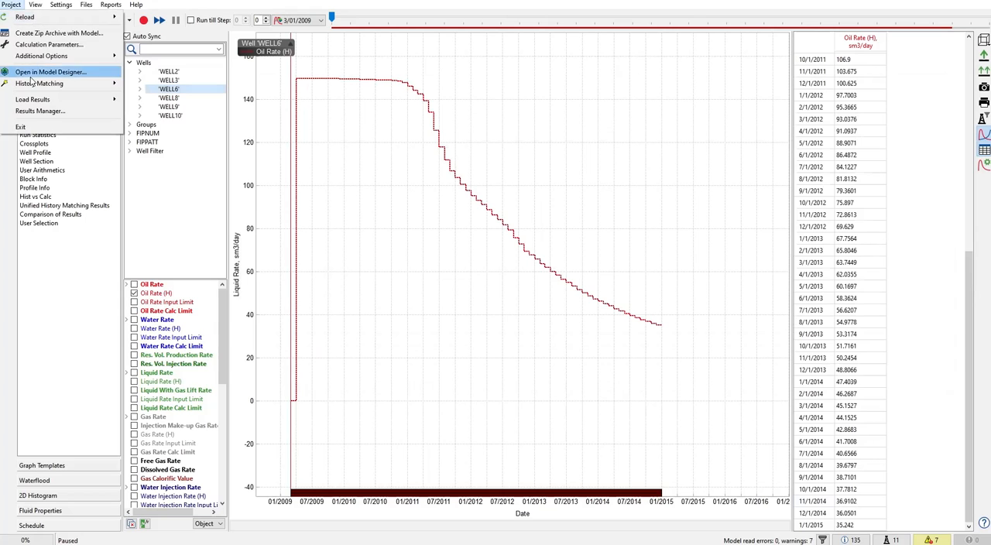
mouse_move(93, 56)
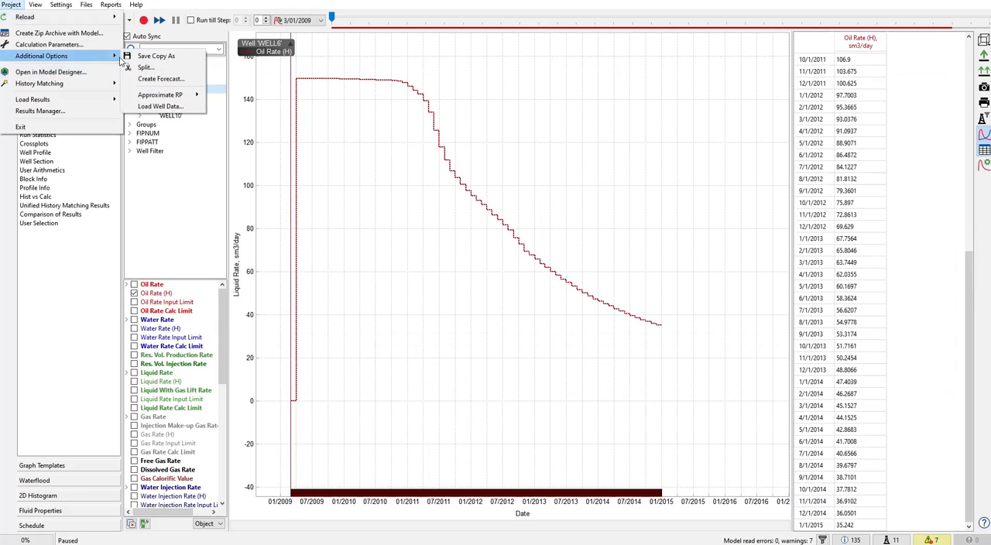
left_click(170, 106)
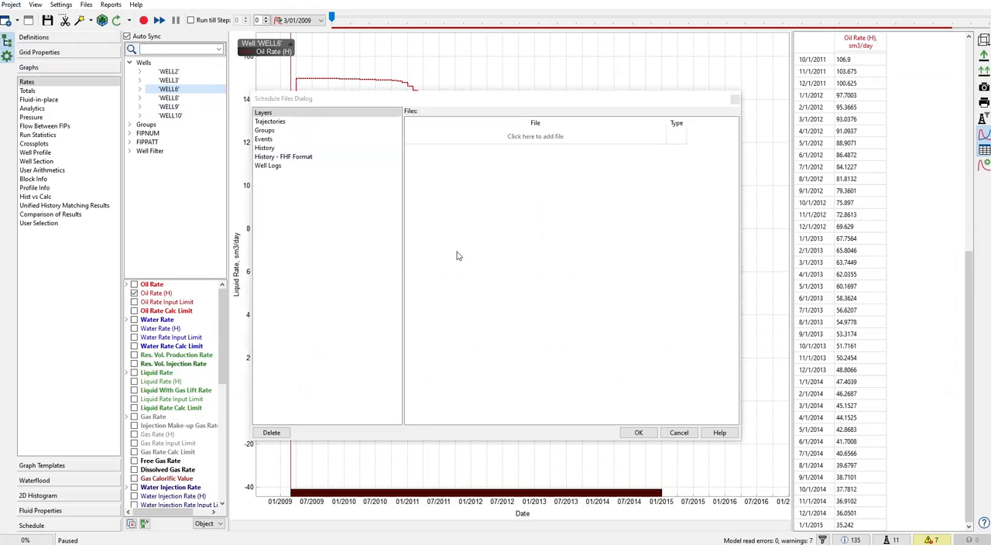
left_click(277, 148)
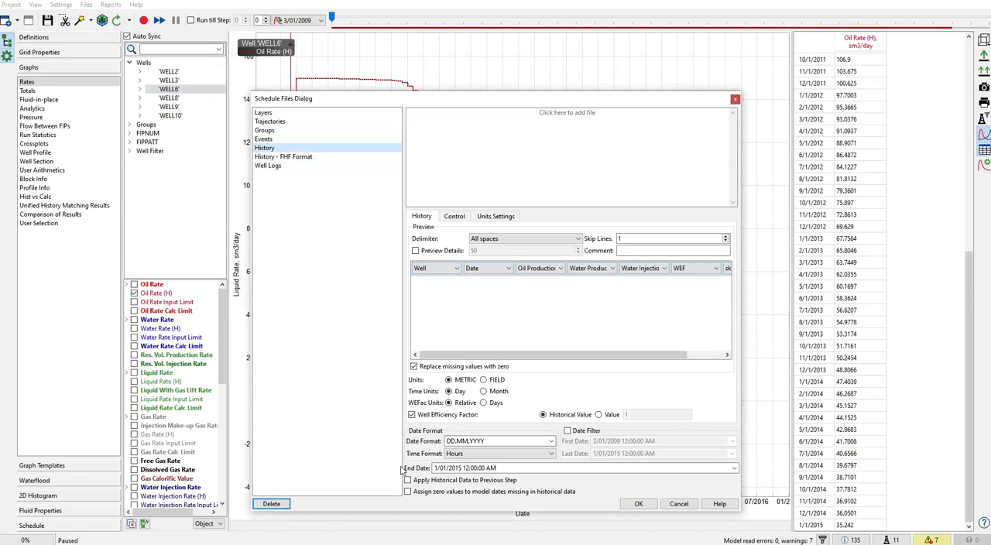
left_click(555, 117)
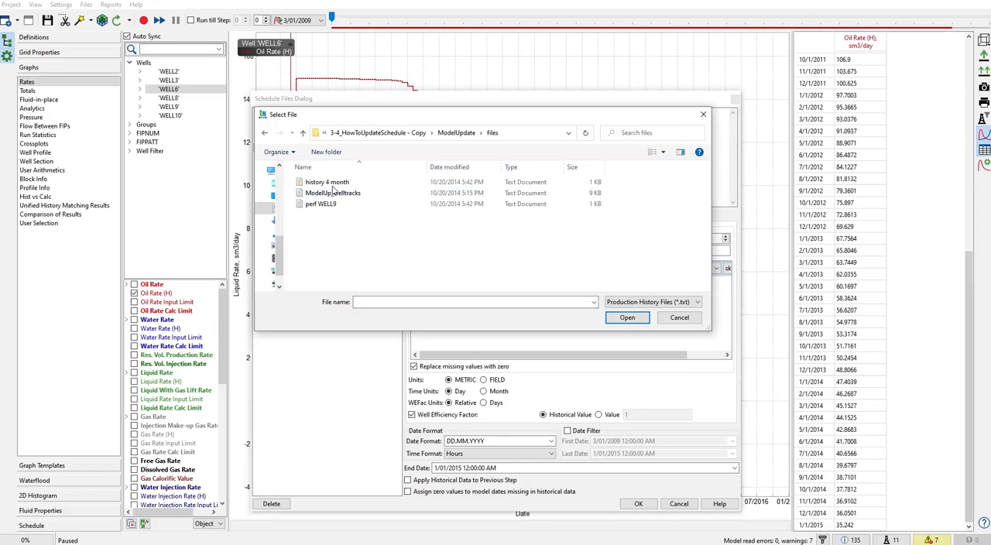
double_click(339, 184)
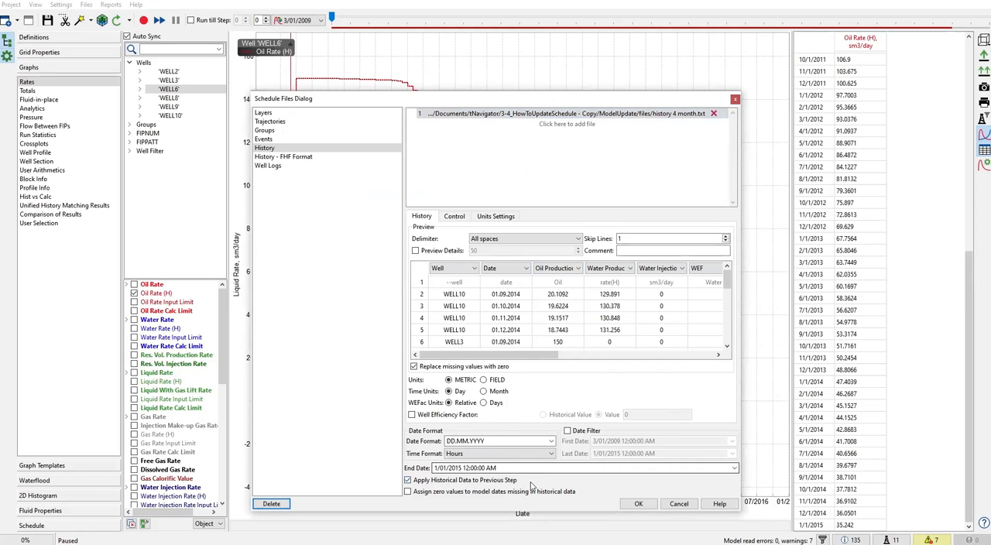
- Enable the producers' Bottom Hole Pressure limit in the history control settings and set it to 50 barsa
left_click(453, 217)
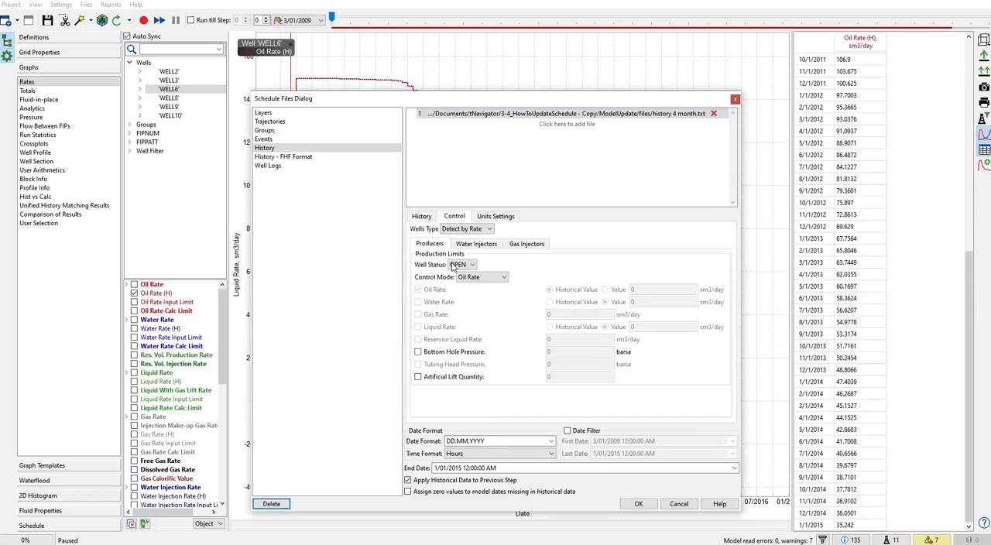
left_click(424, 352)
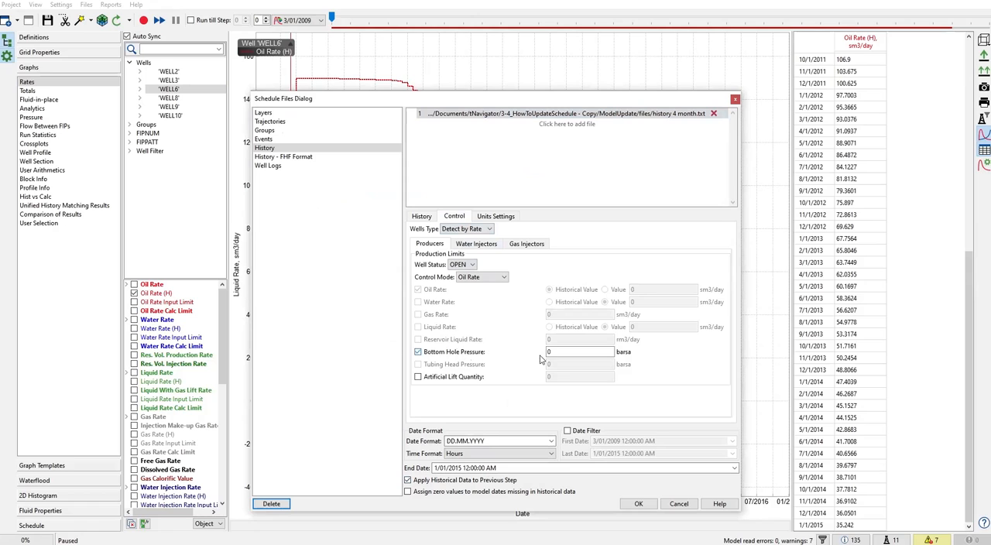
key("Tab")
type("50")
- Set the water injectors' Bottom Hole Pressure limit to 450 barsa, accept the schedule data and reload the model
left_click(477, 244)
left_click(420, 329)
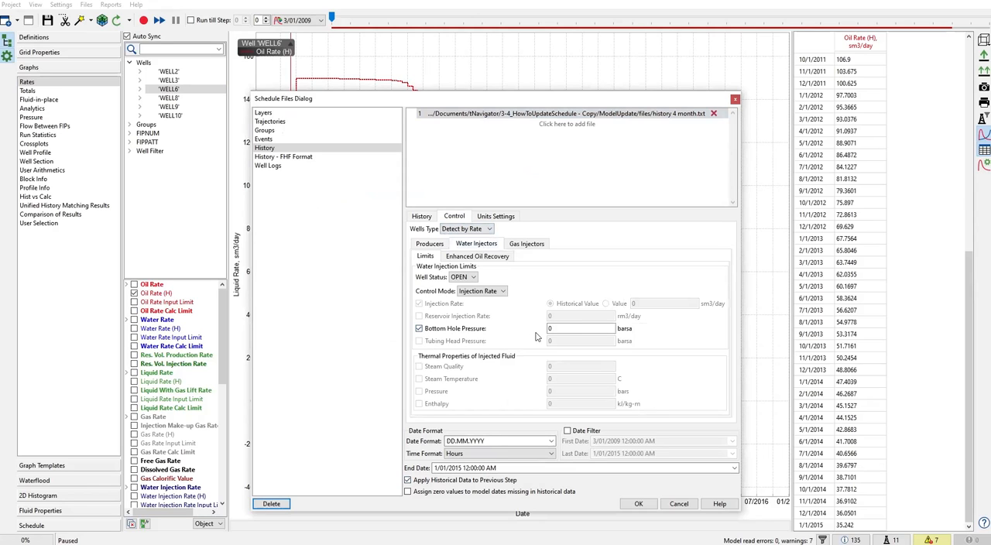
key("Tab")
type("450")
left_click(638, 504)
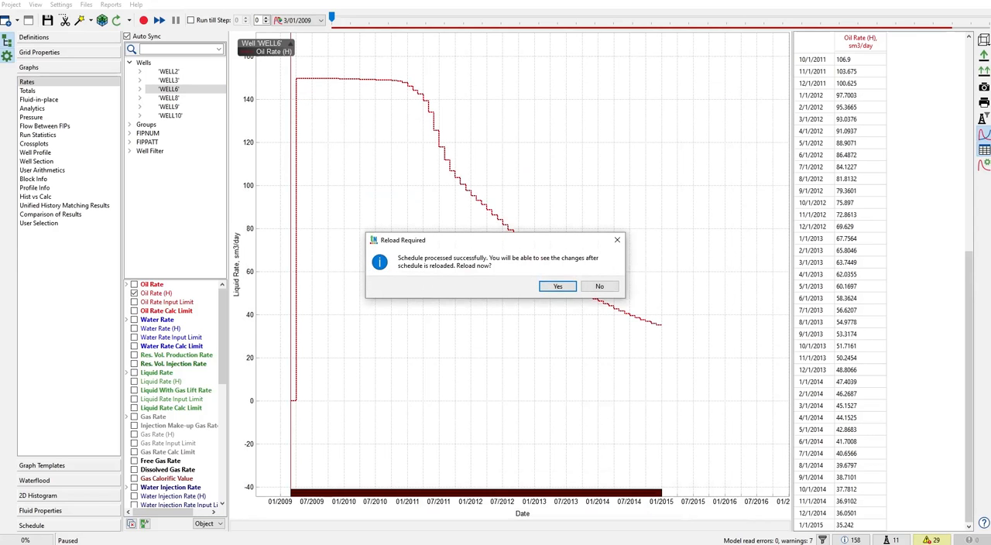
left_click(557, 287)
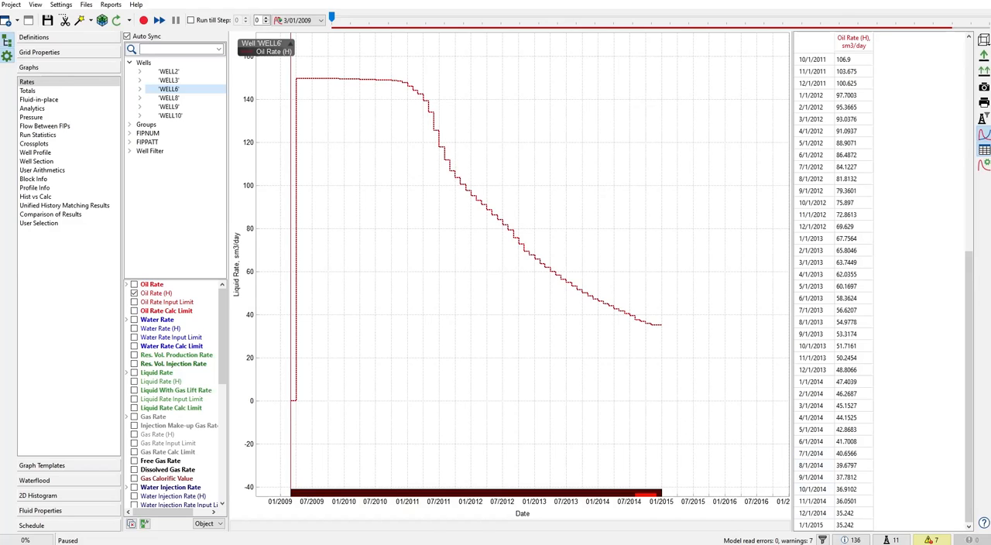
- Switch to the history 4 month file in Notepad and compare WELL6's 01.09.2014 and 01.12.2014 rows with its Oil Rate (H) table
key("alt+Tab")
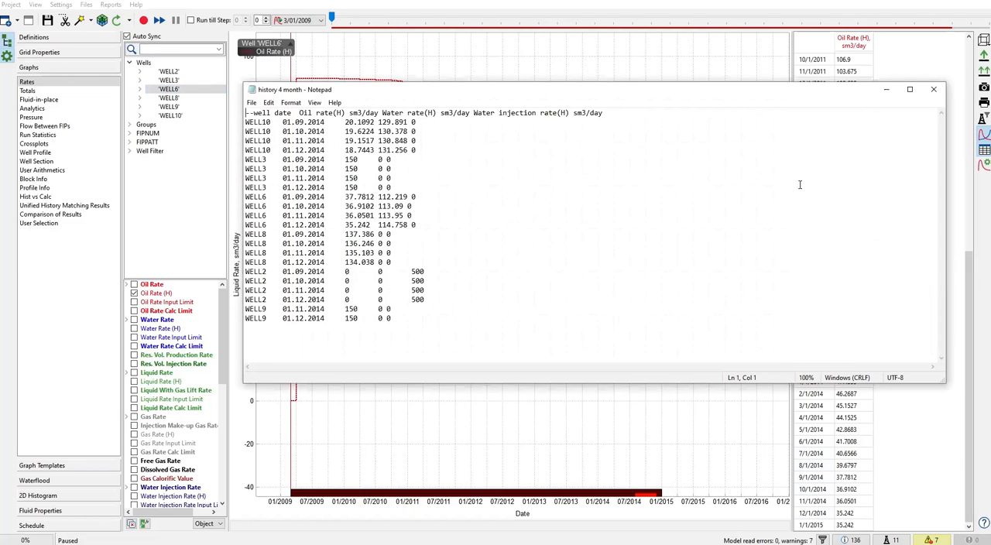
left_click_drag(945, 200, 569, 200)
left_click_drag(419, 89, 581, 99)
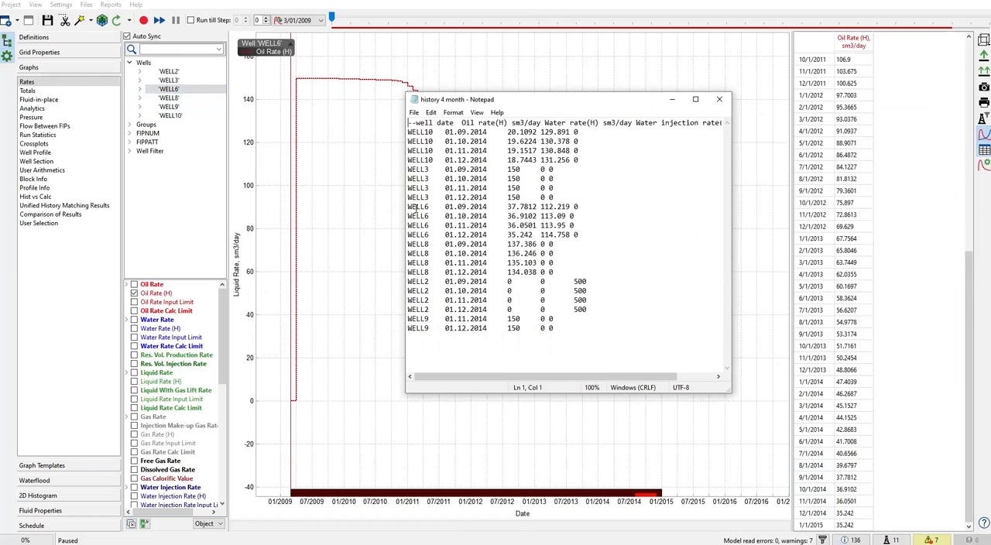
left_click_drag(408, 207, 596, 205)
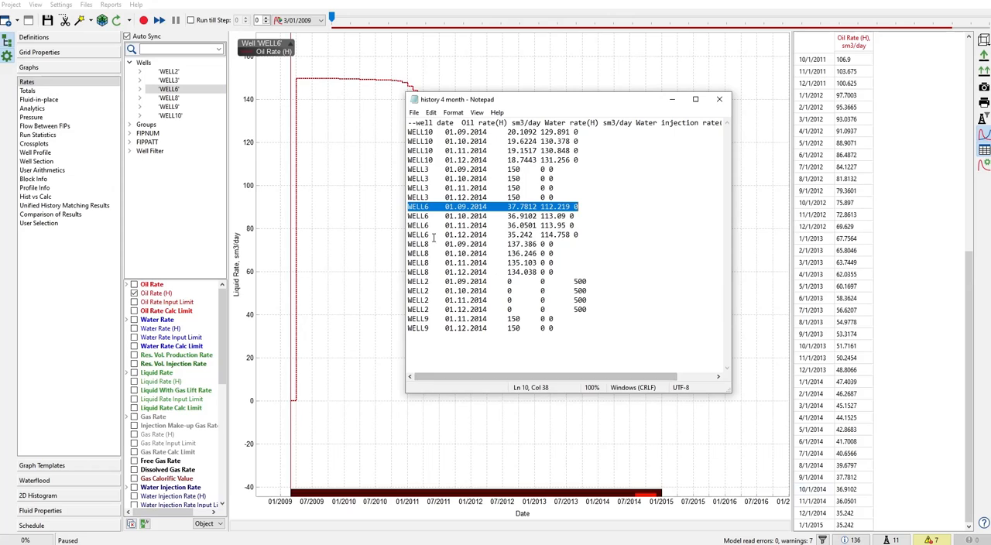
left_click_drag(418, 235, 600, 234)
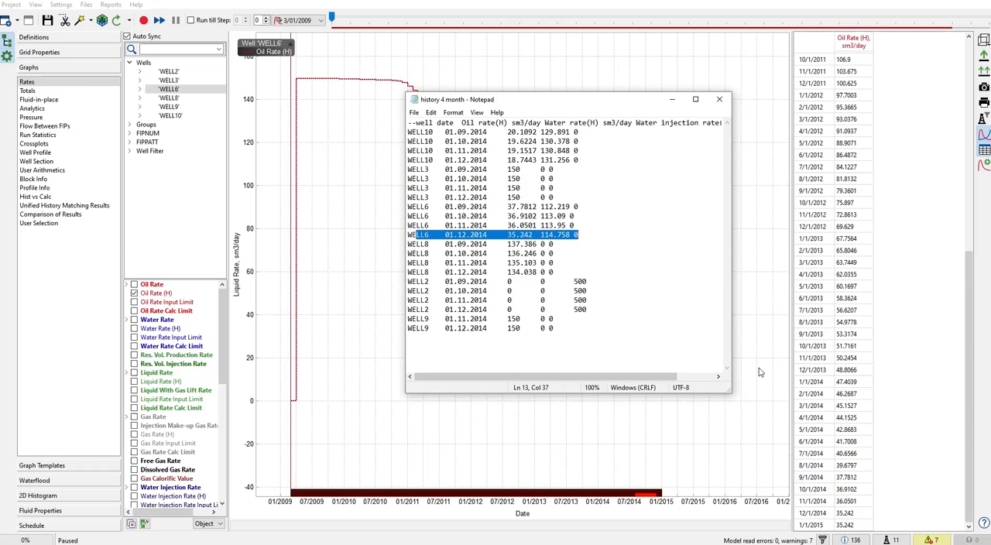
- Display WELL8's Oil Rate (H) graph and compare its table with the WELL8 rows for 01.11.2014 and 01.12.2014 in the history file
left_click_drag(548, 271, 408, 235)
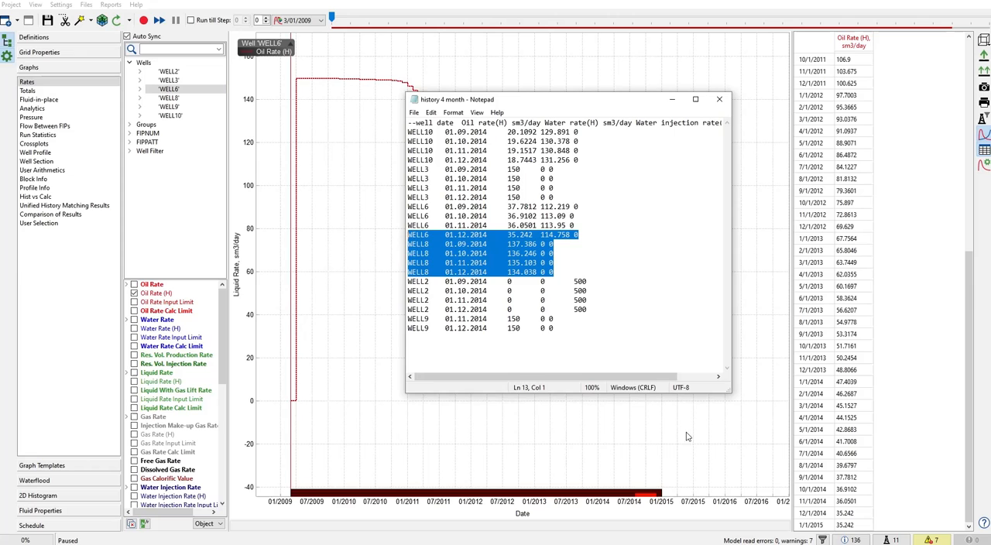
left_click(164, 99)
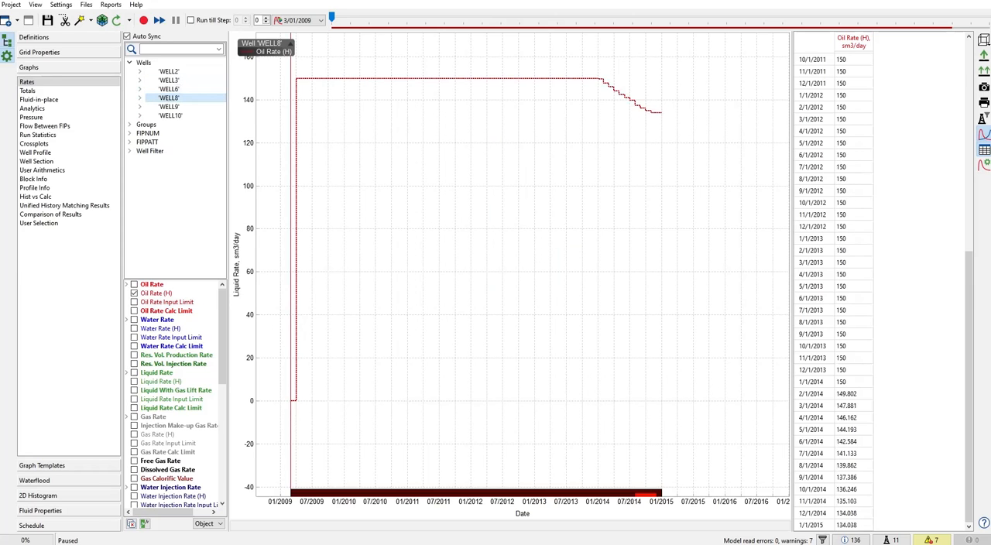
key("alt+Tab")
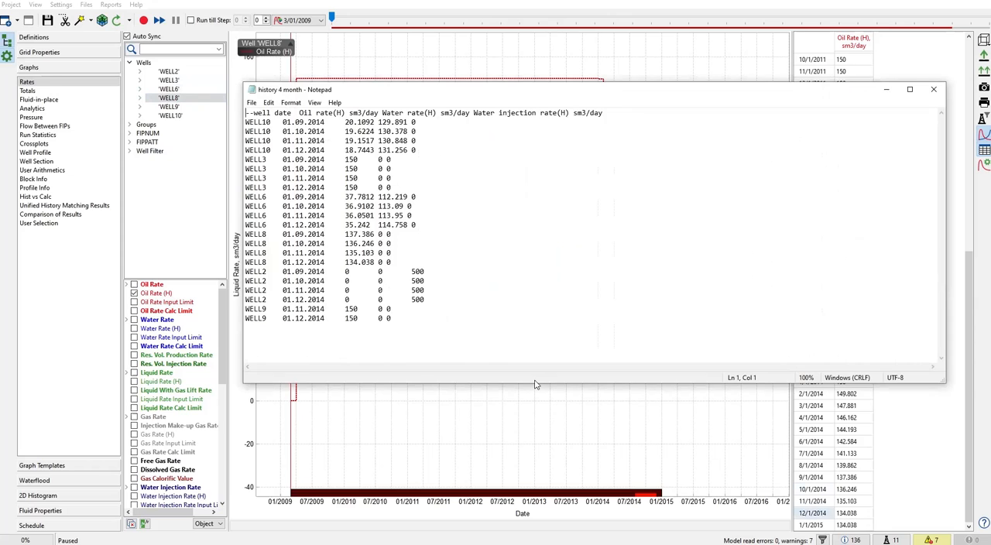
left_click_drag(280, 262, 392, 262)
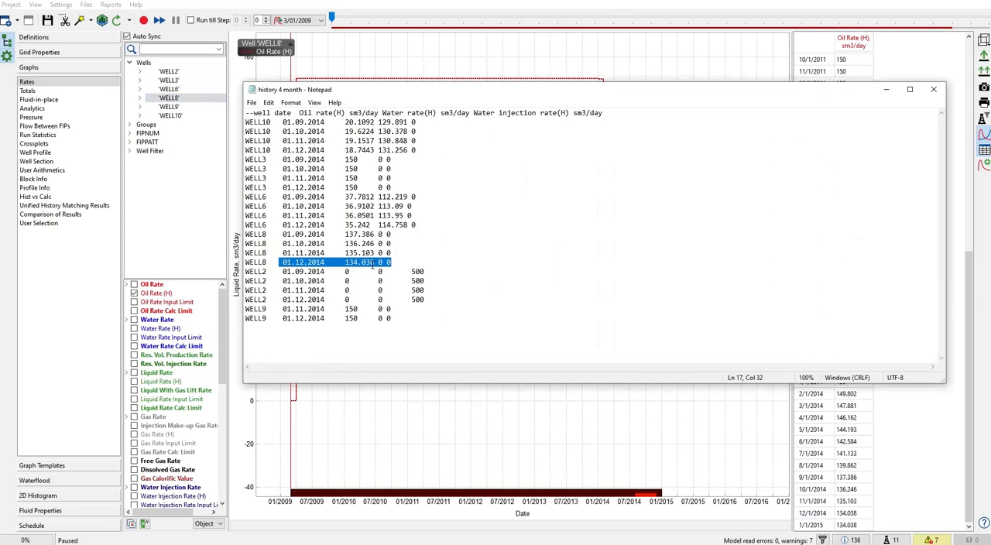
left_click_drag(283, 253, 393, 254)
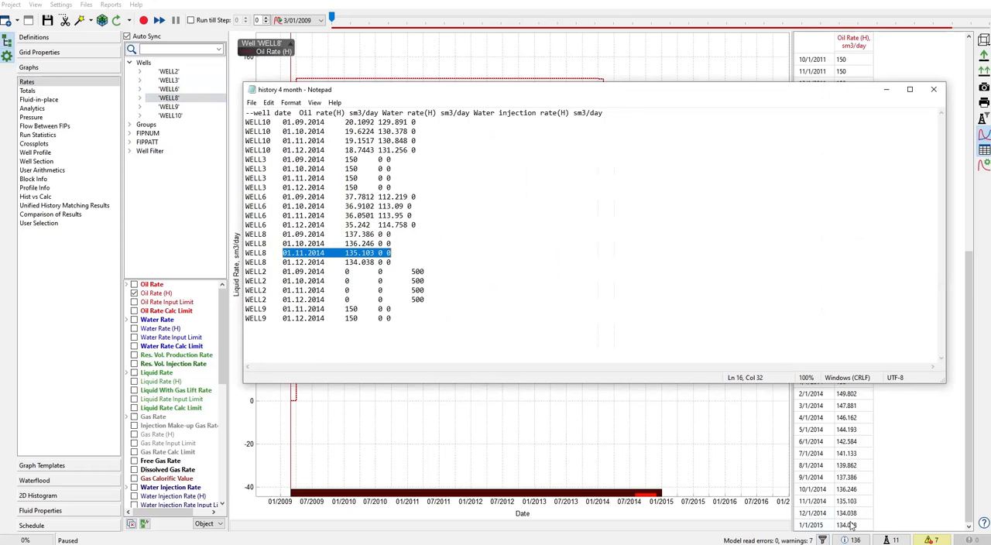
- Open the schedule_0001 user wells events file, check WELL8's WCONHIST row under 01 OCT 2014, and close the file
left_click(86, 4)
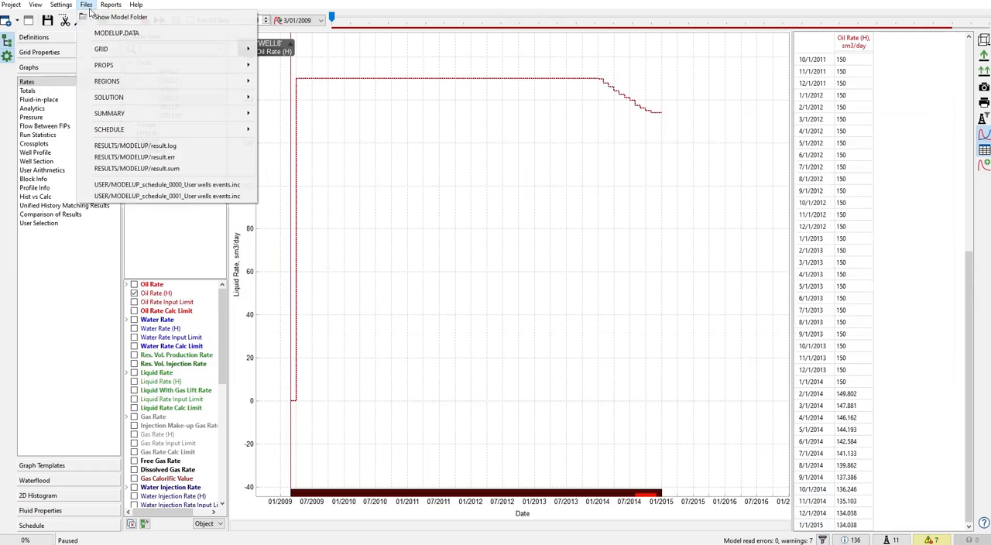
left_click(155, 197)
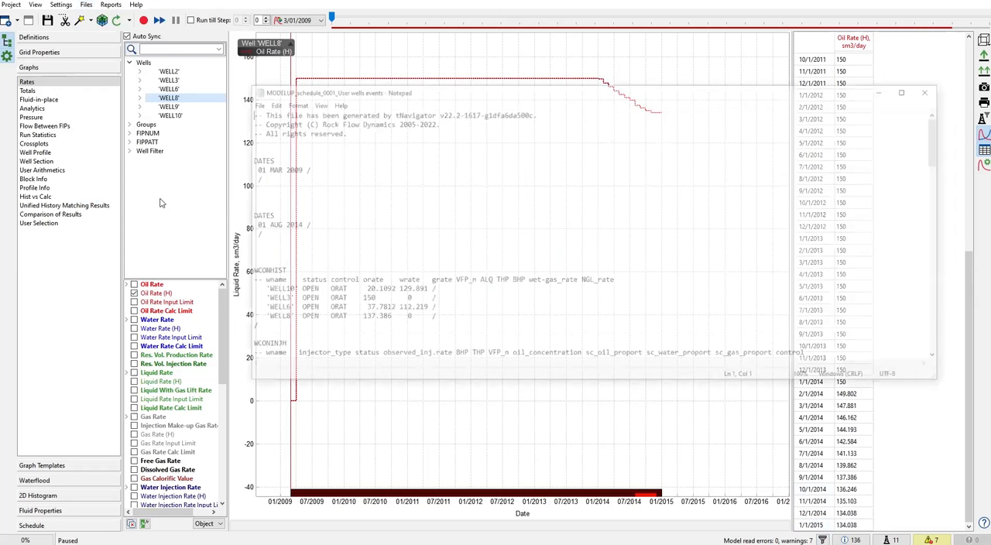
scroll(456, 262, "down", 15)
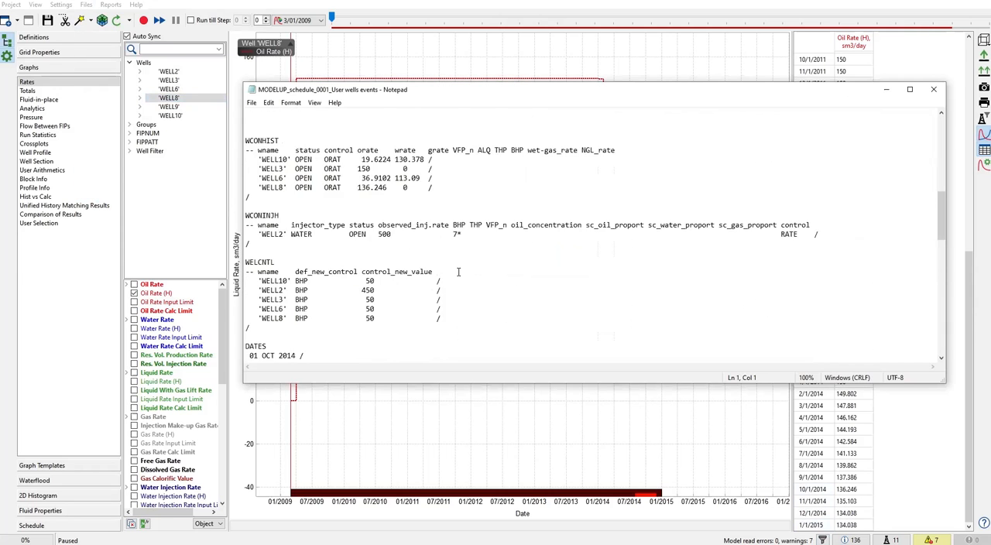
scroll(290, 169, "up", 2)
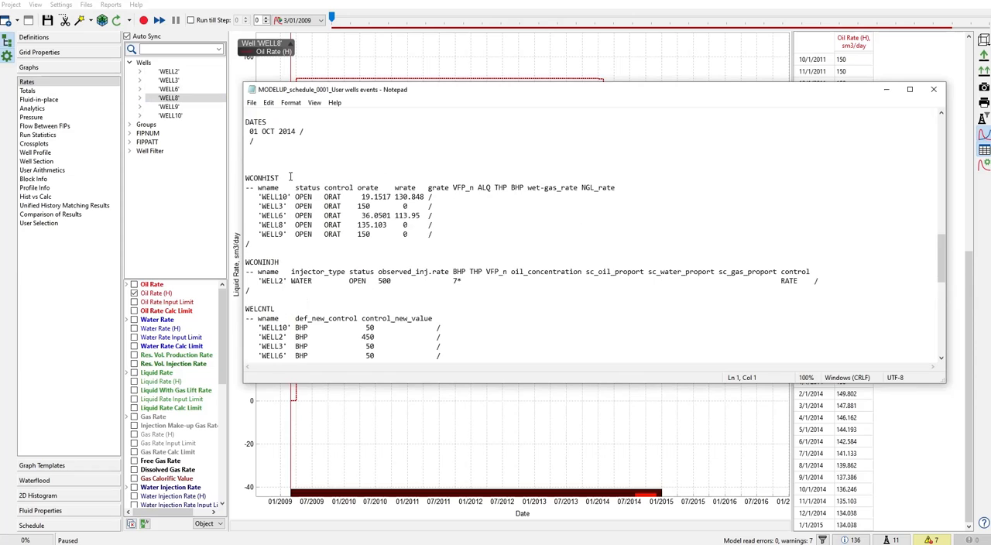
left_click_drag(326, 138, 247, 128)
left_click_drag(262, 225, 407, 225)
left_click(354, 224)
left_click(934, 89)
- Open the schedule_0000 user wells events file, examine WELL8's oil rate in the WCONHIST block under 01 OCT 2014, and close the file
left_click(86, 5)
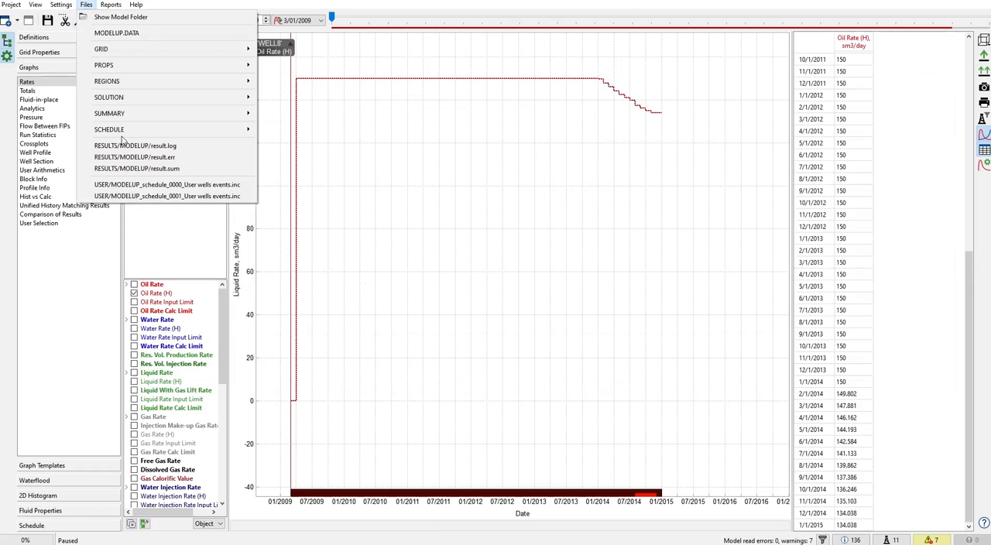
left_click(155, 184)
scroll(345, 251, "down", 15)
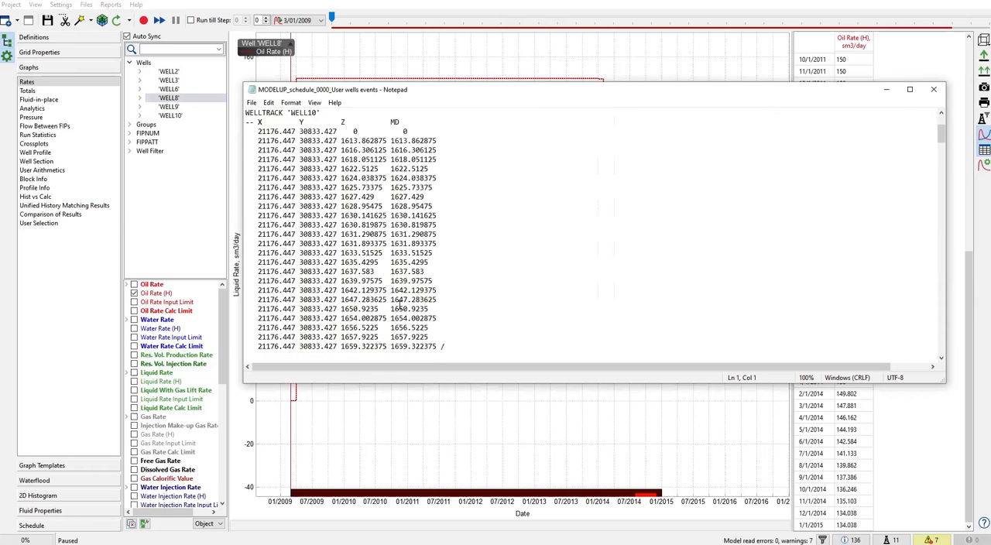
left_click(942, 295)
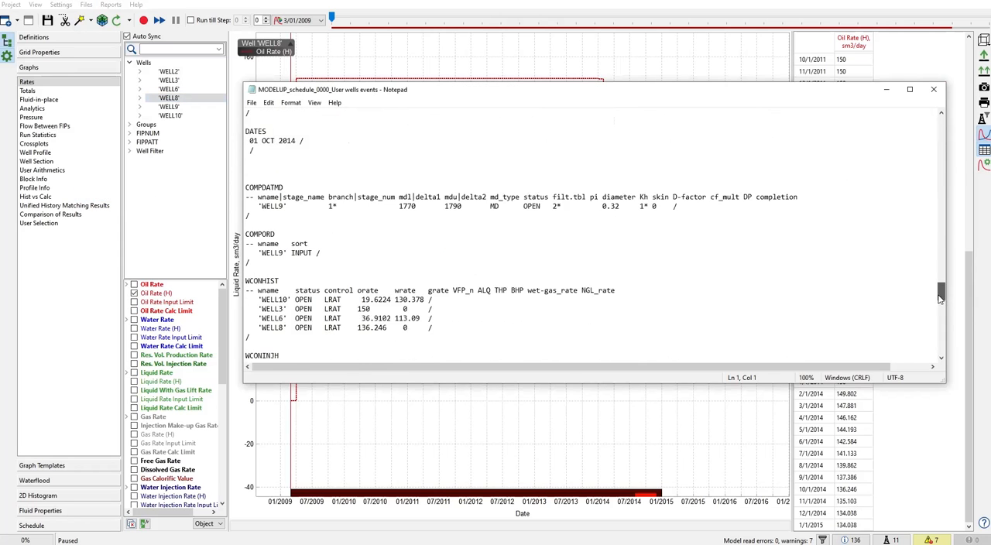
scroll(945, 290, "down", 5)
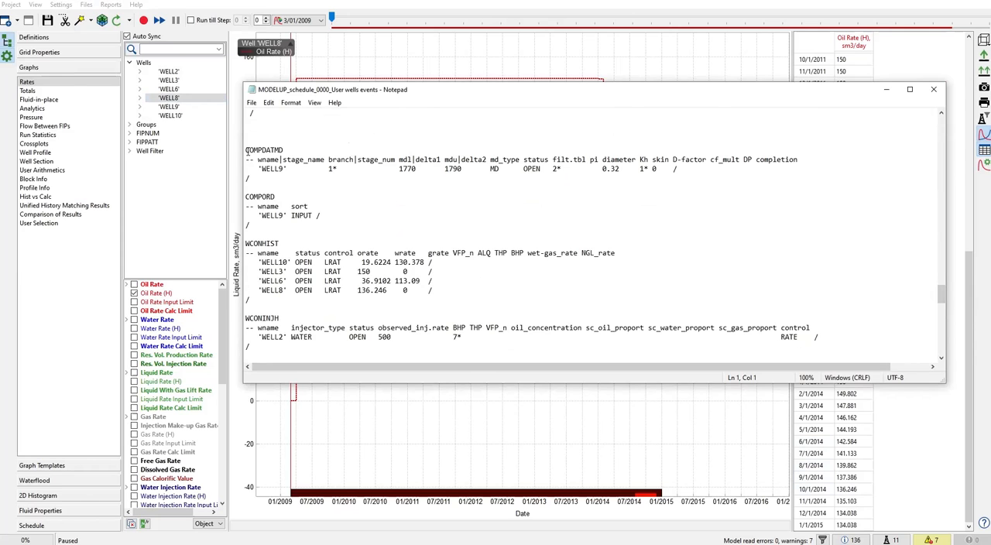
scroll(259, 159, "up", 2)
left_click_drag(246, 151, 317, 172)
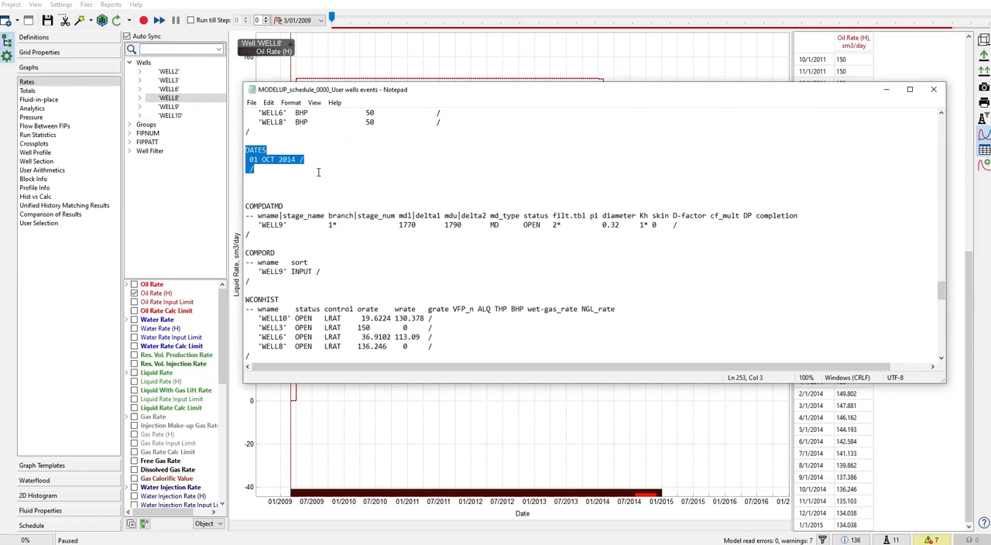
scroll(263, 320, "down", 1)
left_click_drag(254, 317, 424, 325)
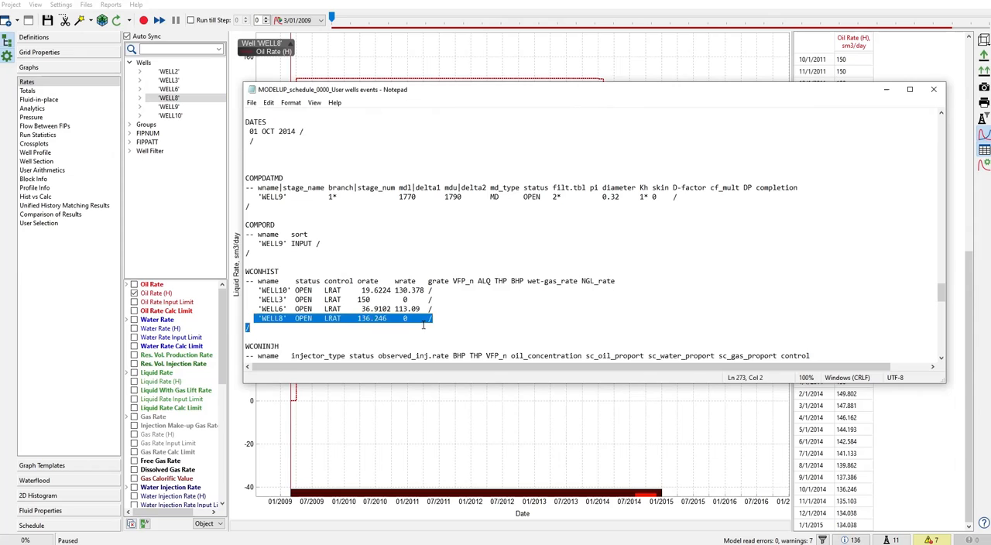
left_click(351, 319)
double_click(379, 319)
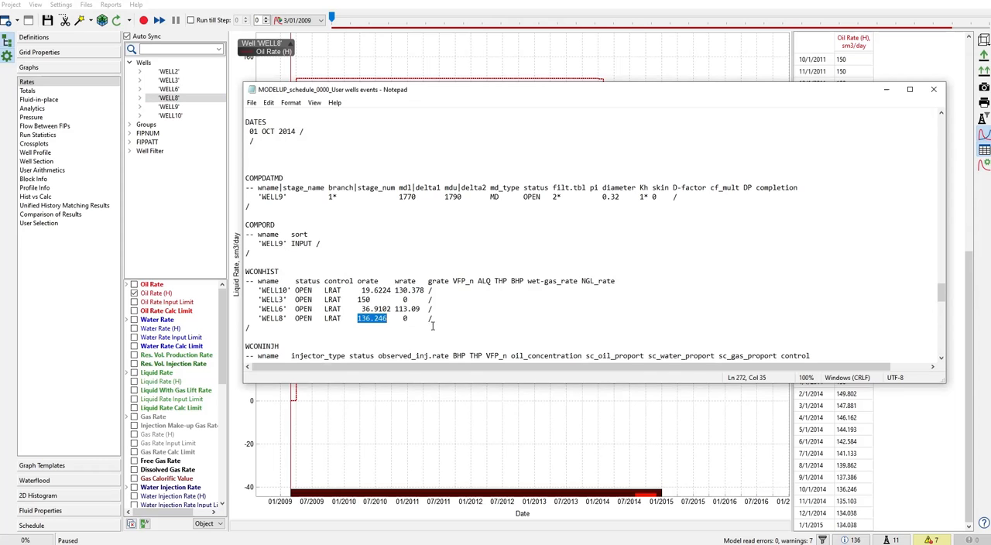
left_click(935, 91)
- Display the Oil Rate (H) graph for the whole field and select the calculated Oil Rate for plotting
left_click(131, 64)
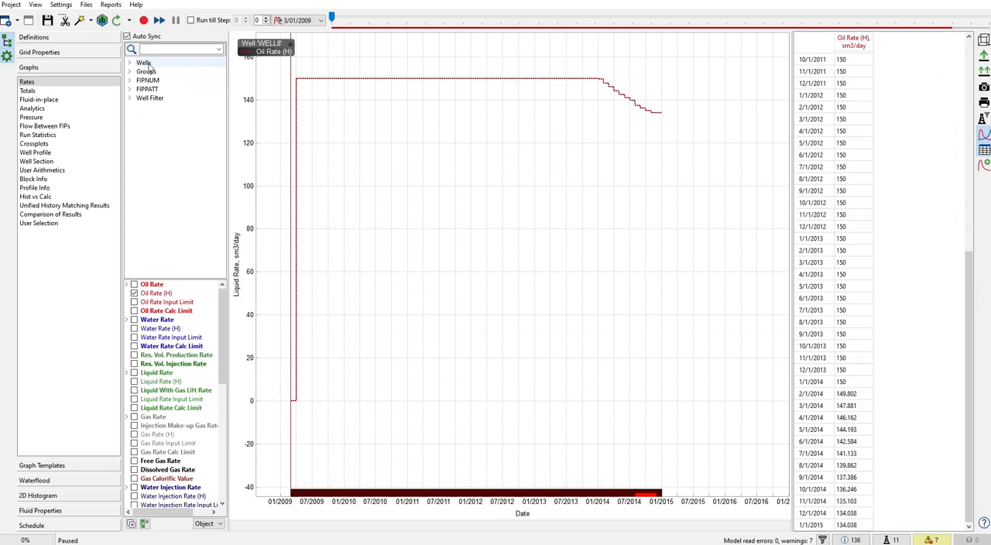
left_click(146, 65)
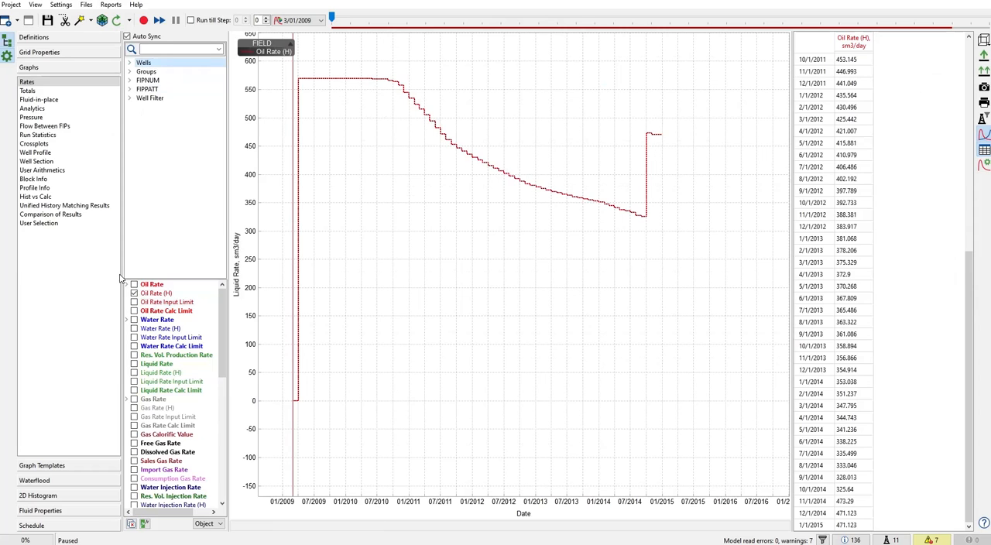
left_click(128, 285)
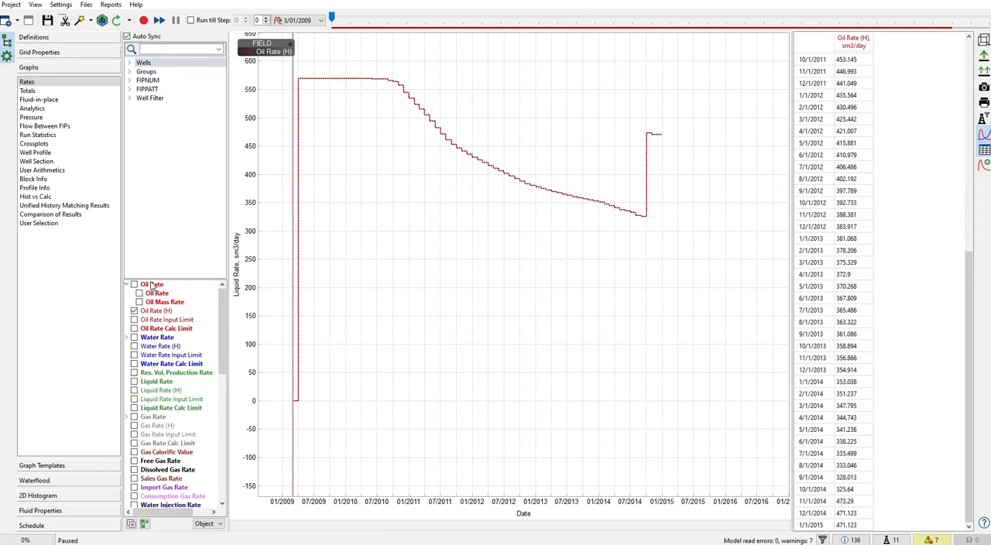
left_click(139, 293)
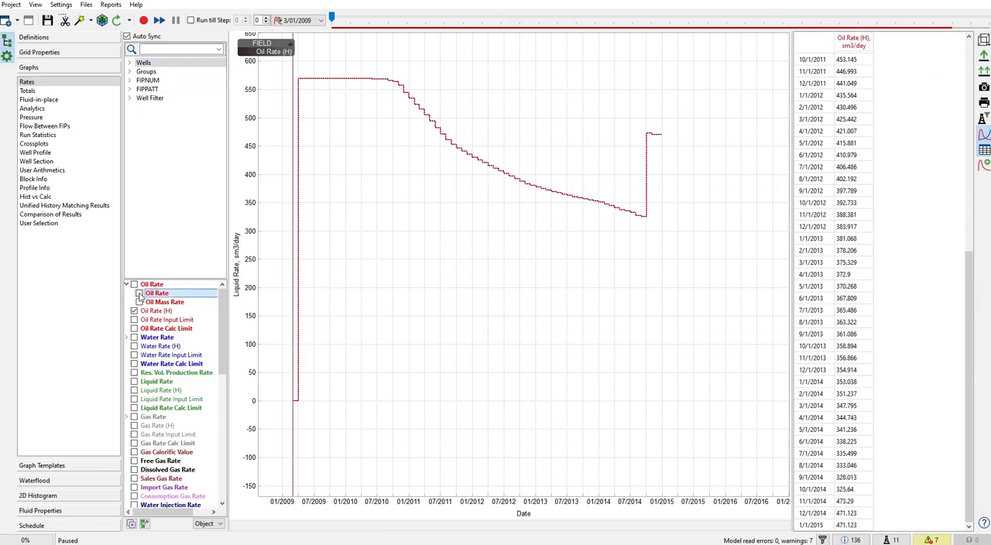